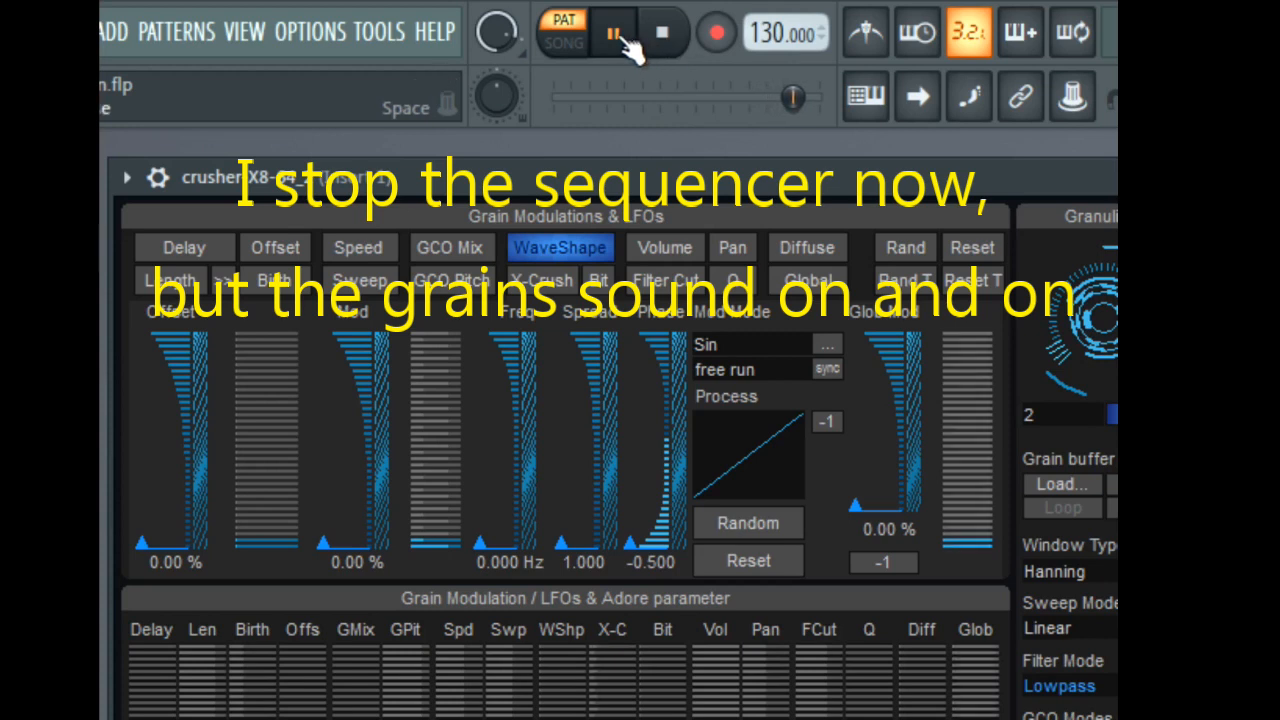
- Pause the pattern playback in the sequencer
left_click(618, 36)
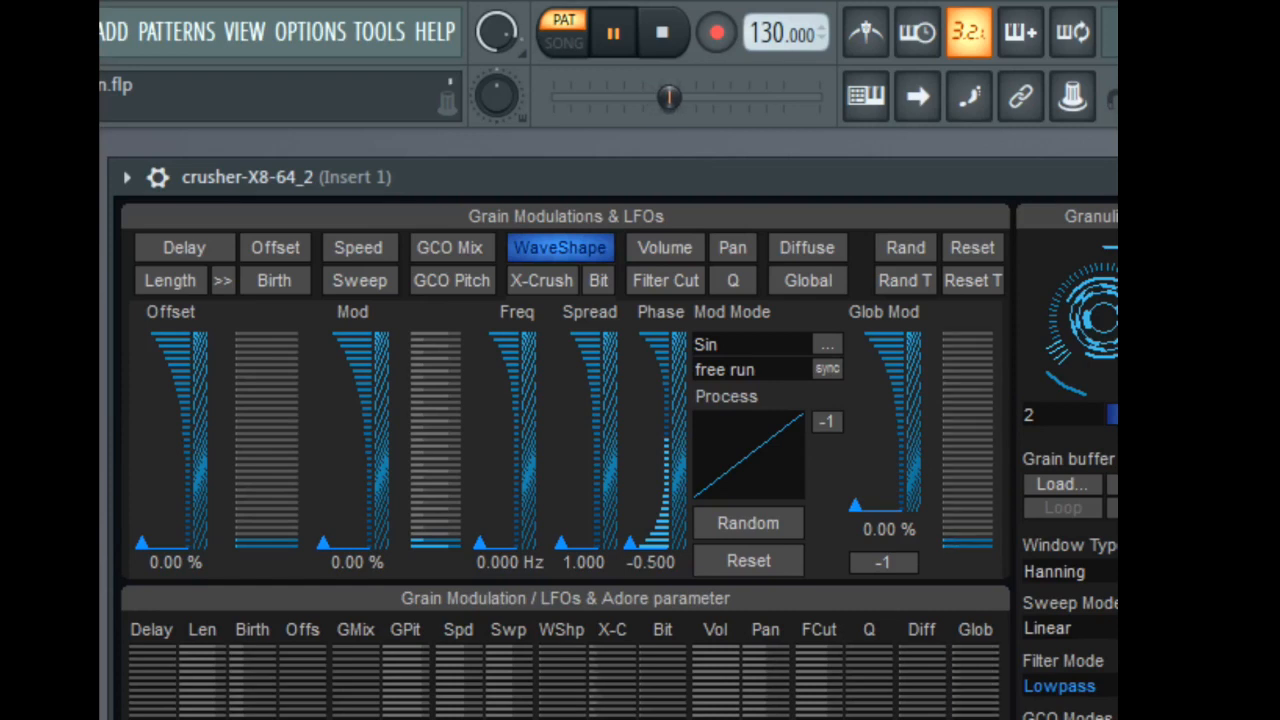
left_click(618, 40)
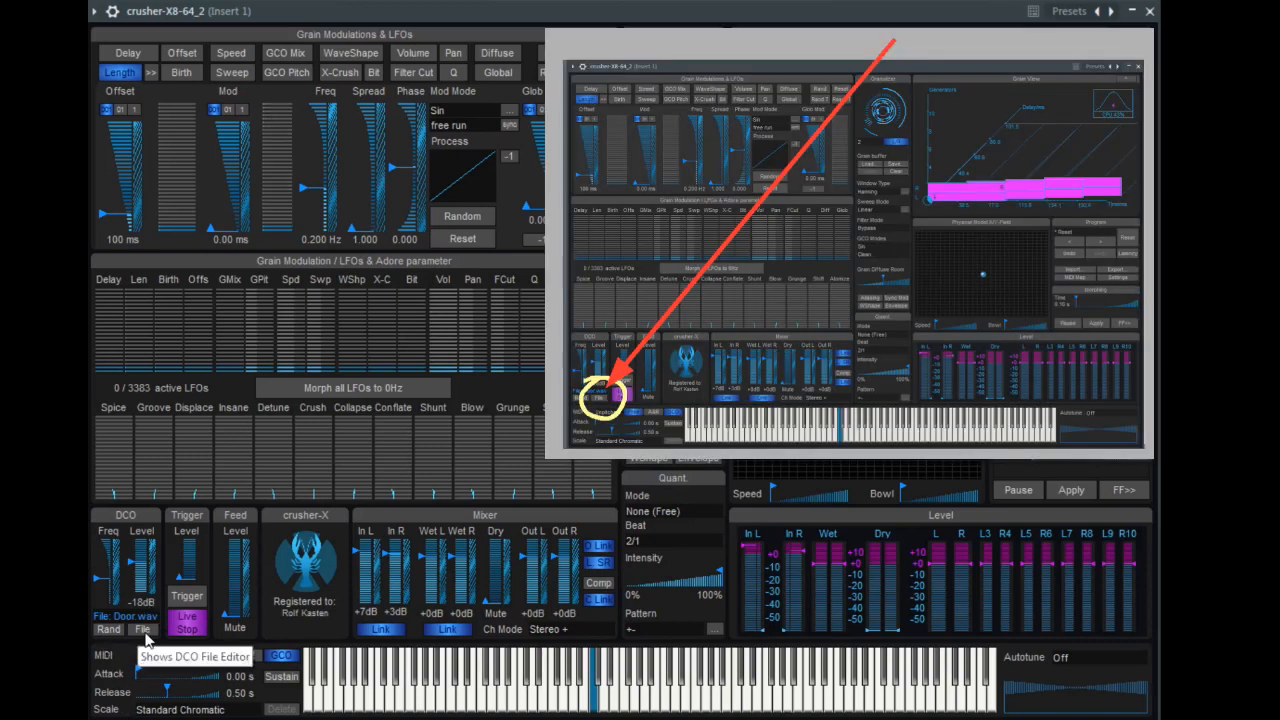
- Show the DCO file editor with the waveform of Door.wav
left_click(145, 632)
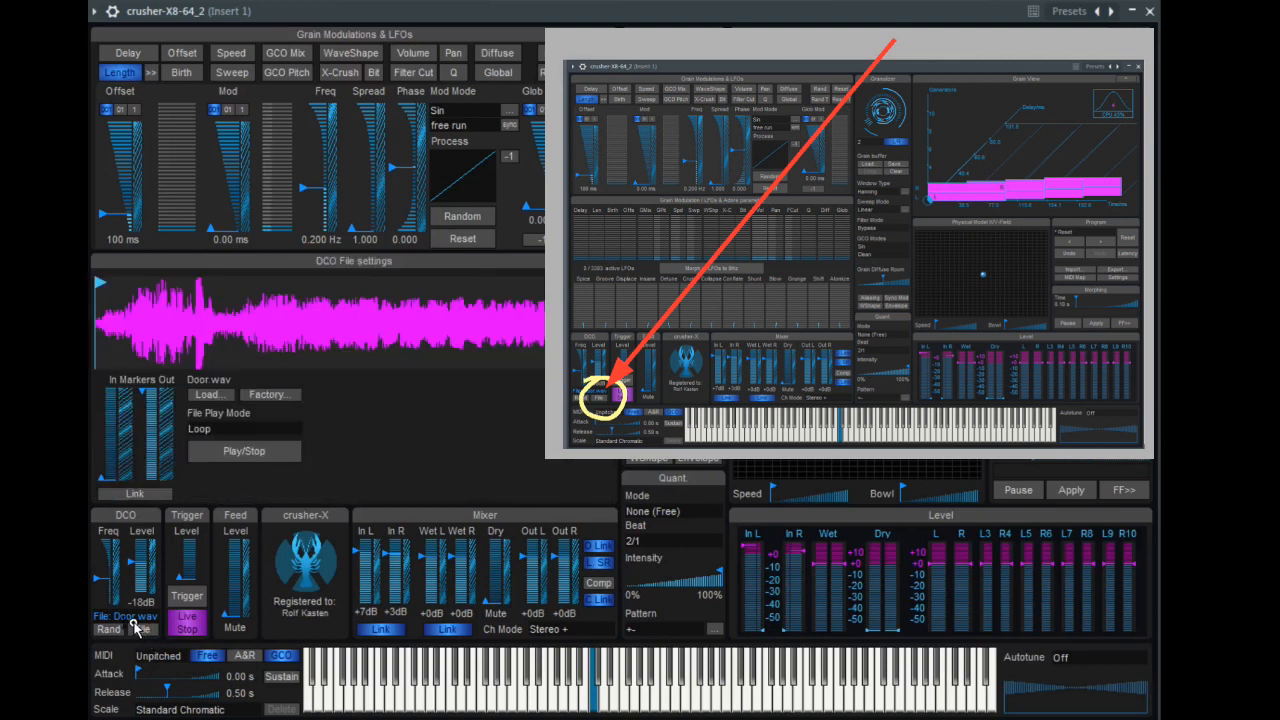
left_click(143, 630)
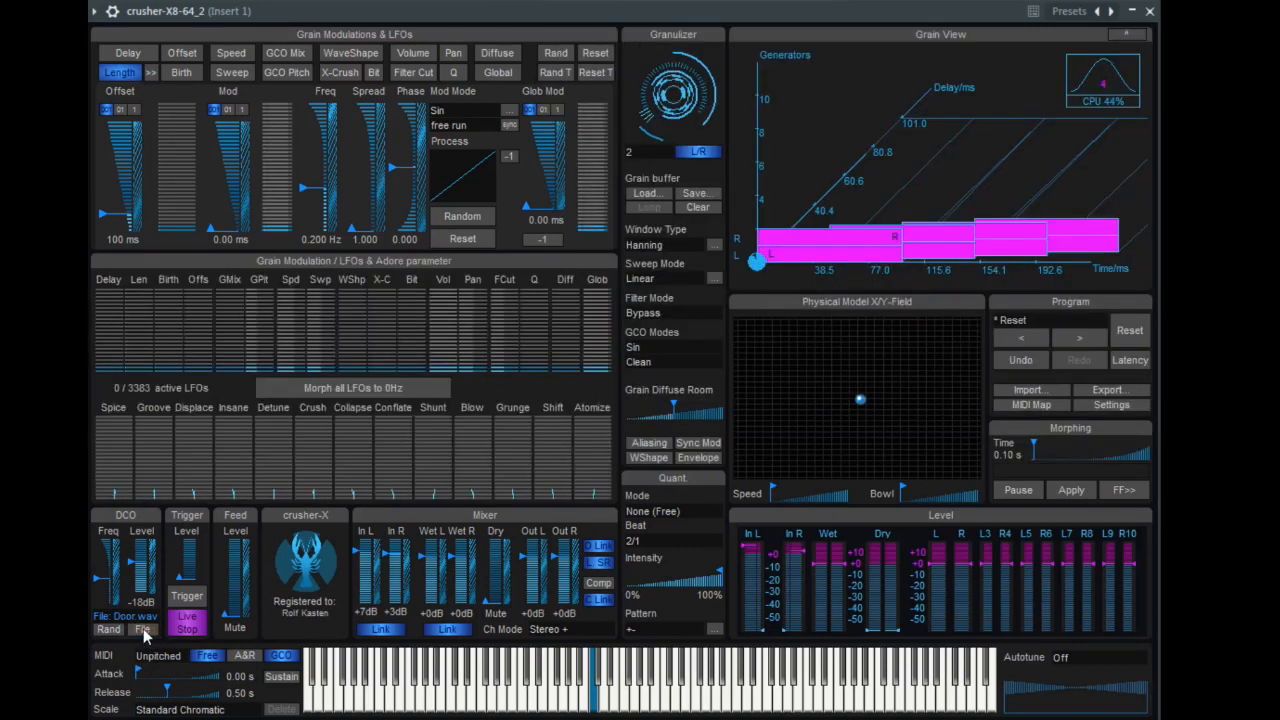
left_click(146, 630)
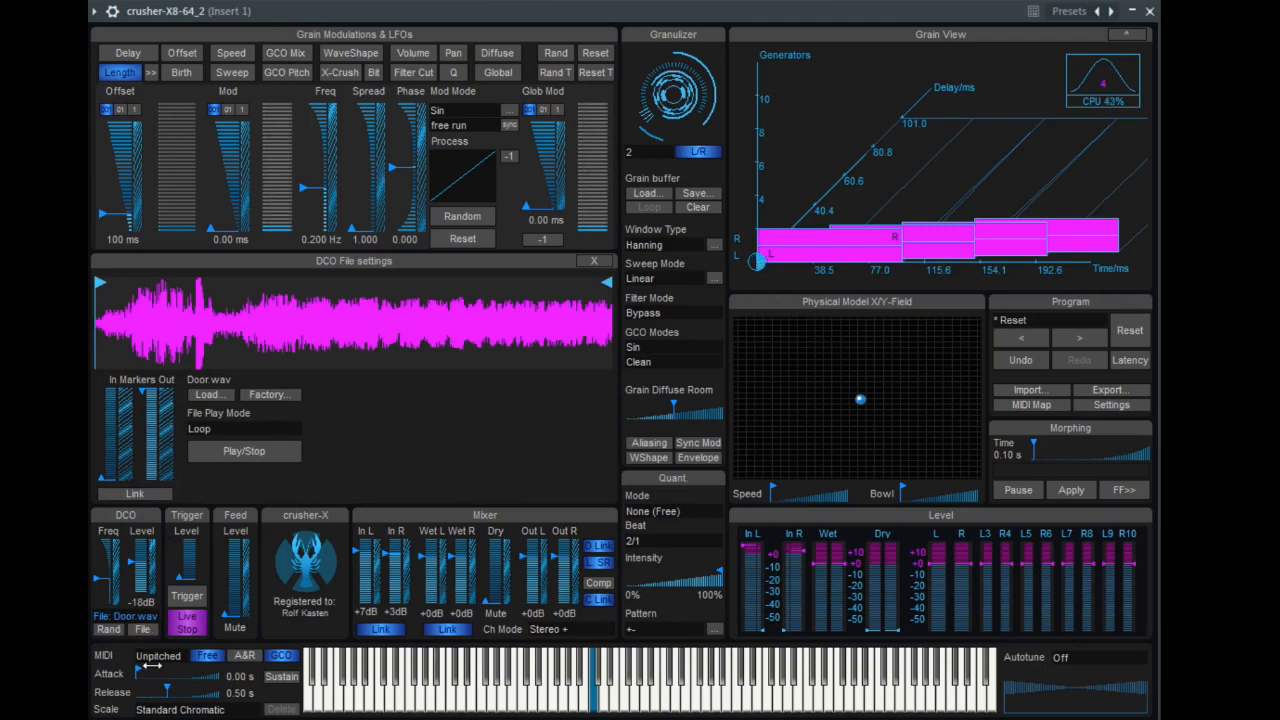
left_click(146, 630)
left_click(144, 630)
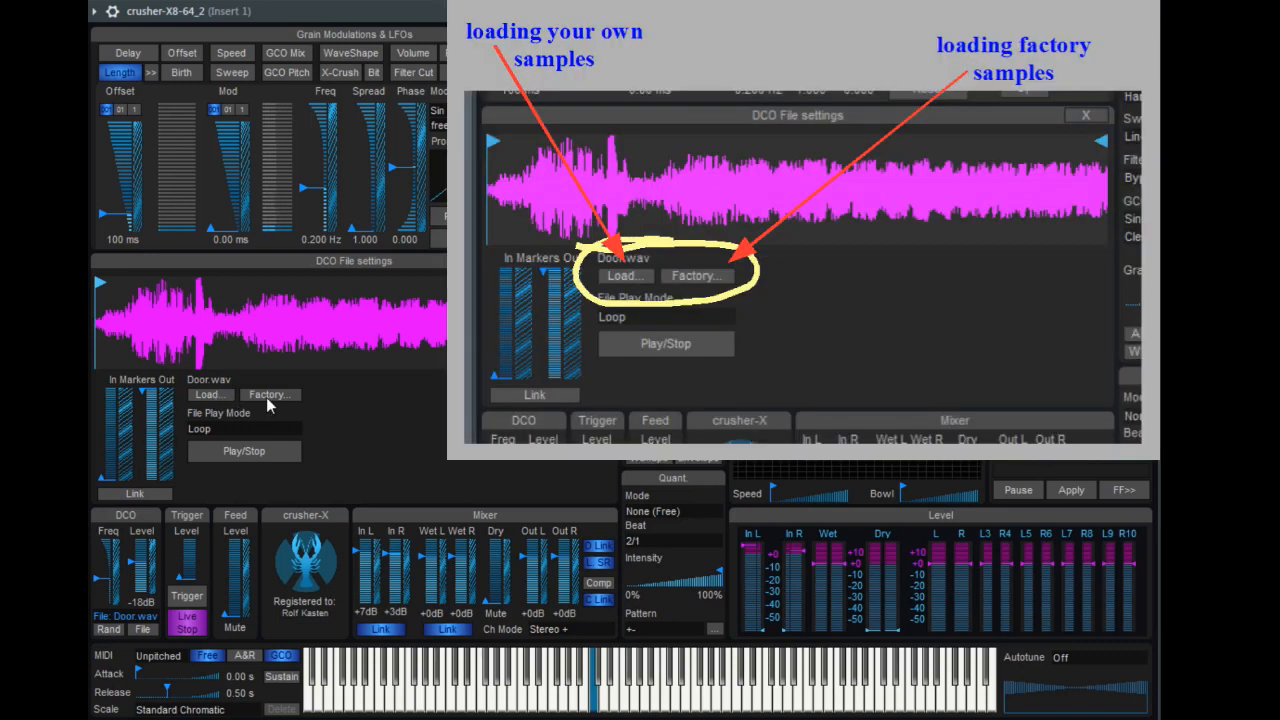
- View the factory sample list and the audio file browser for own samples, and close both without choosing a file
left_click(266, 397)
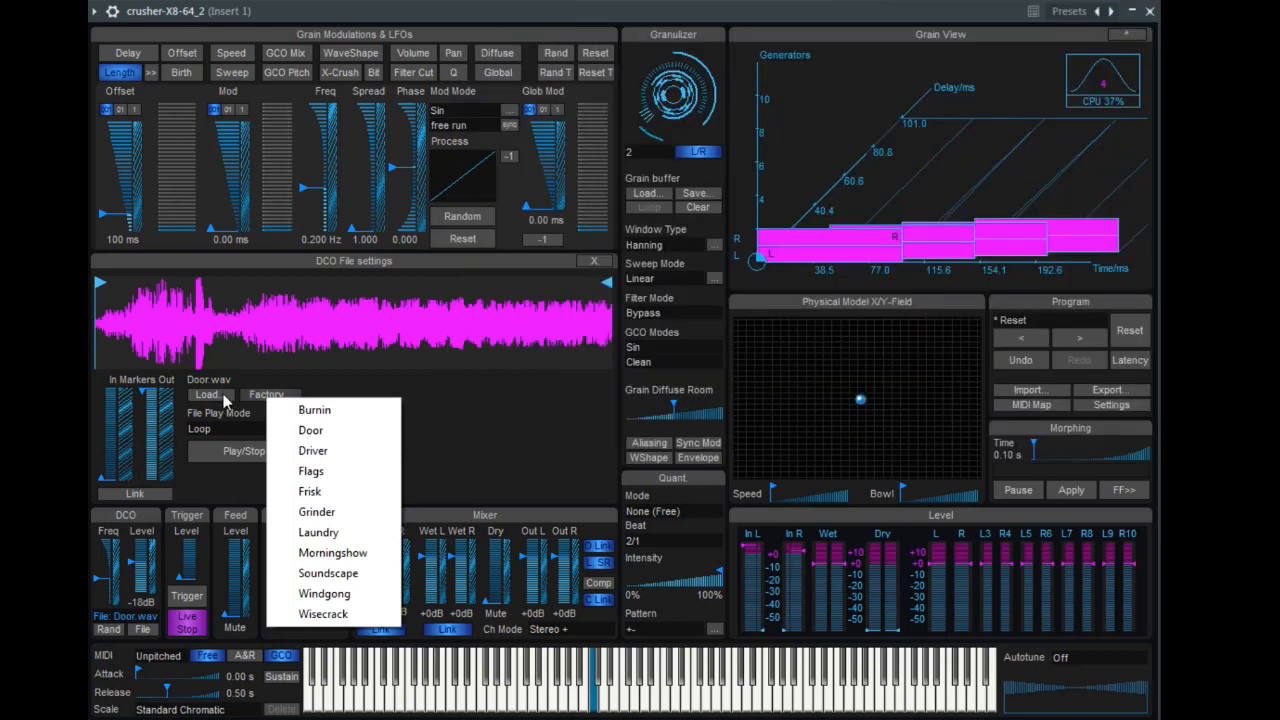
left_click(221, 395)
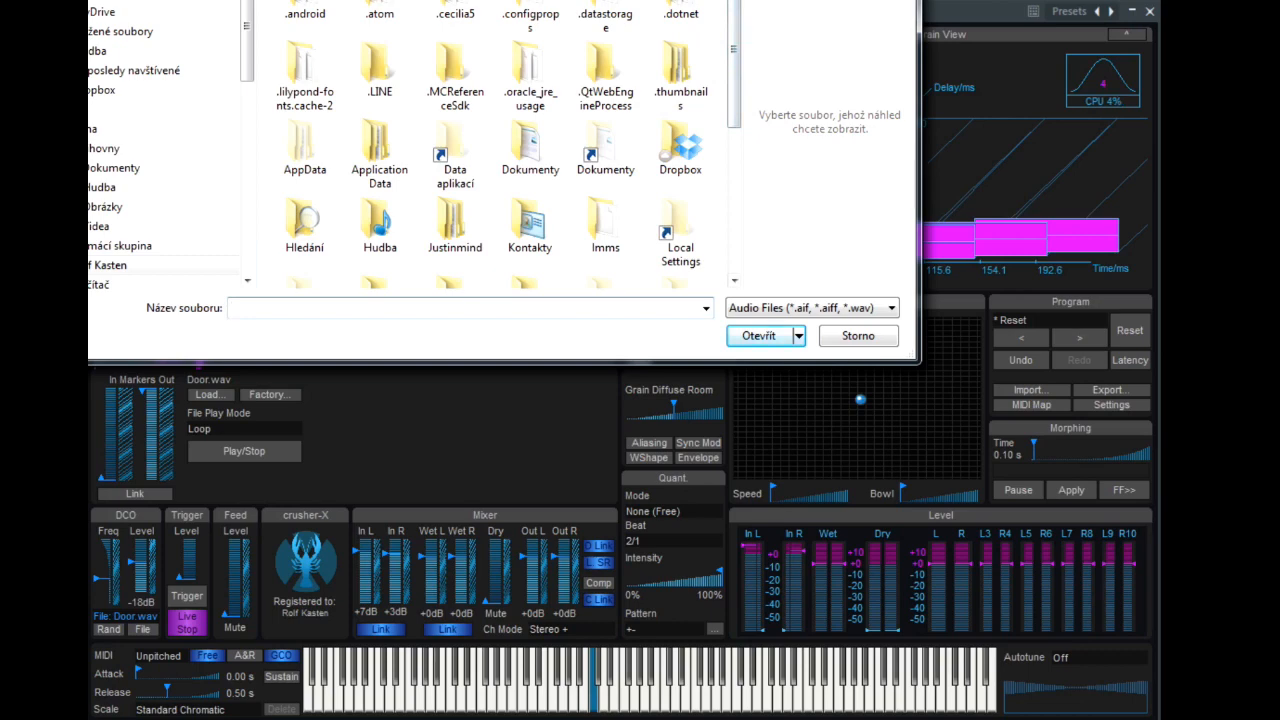
key("Escape")
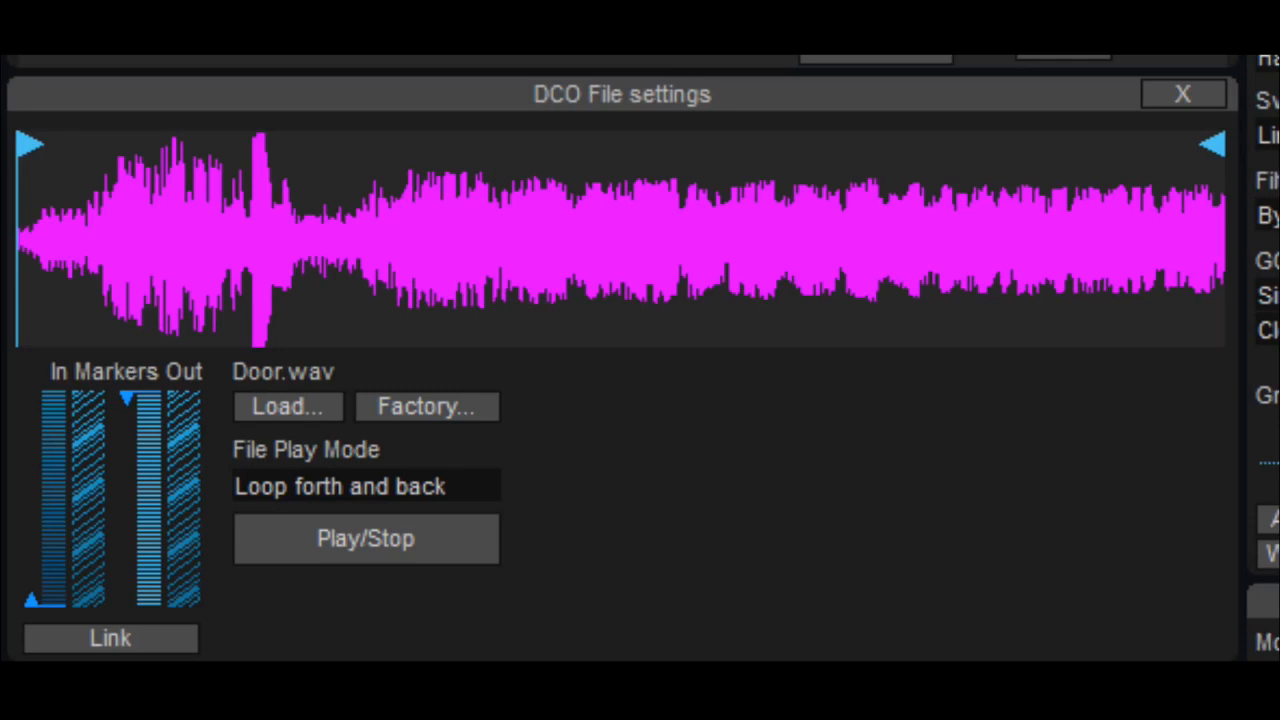
- Start playing Door.wav and narrow the loop, placing the In marker at the loud peak and the Out marker over a third in
left_click(390, 552)
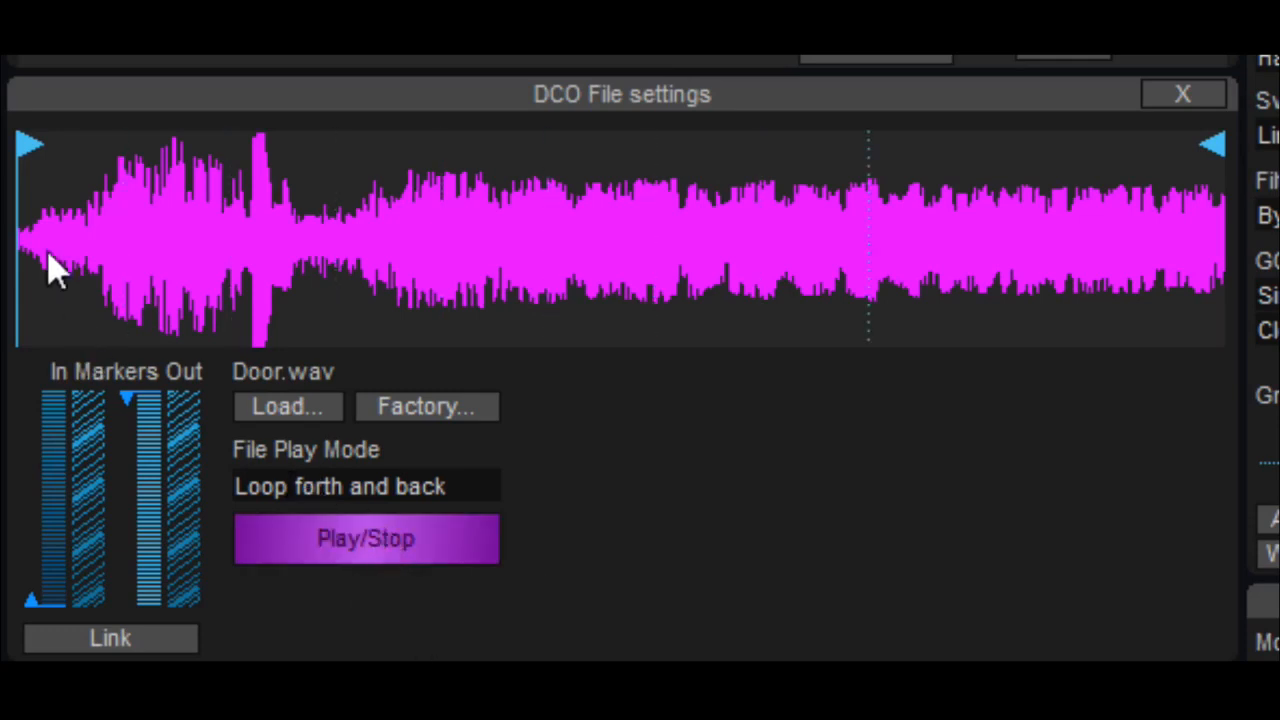
mouse_move(31, 142)
left_mouse_down()
mouse_move(81, 160)
mouse_move(247, 160)
mouse_move(270, 180)
left_mouse_up()
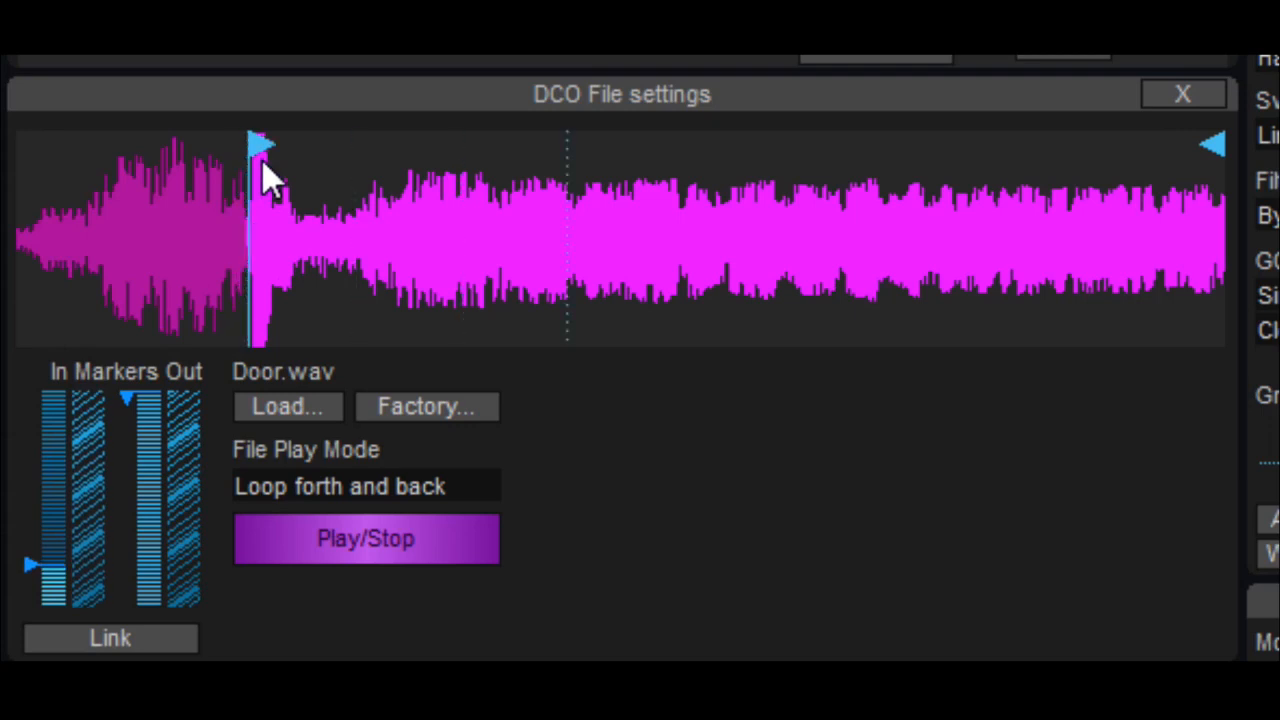
mouse_move(822, 152)
left_mouse_down()
mouse_move(664, 150)
mouse_move(657, 166)
mouse_move(509, 166)
mouse_move(475, 183)
left_mouse_up()
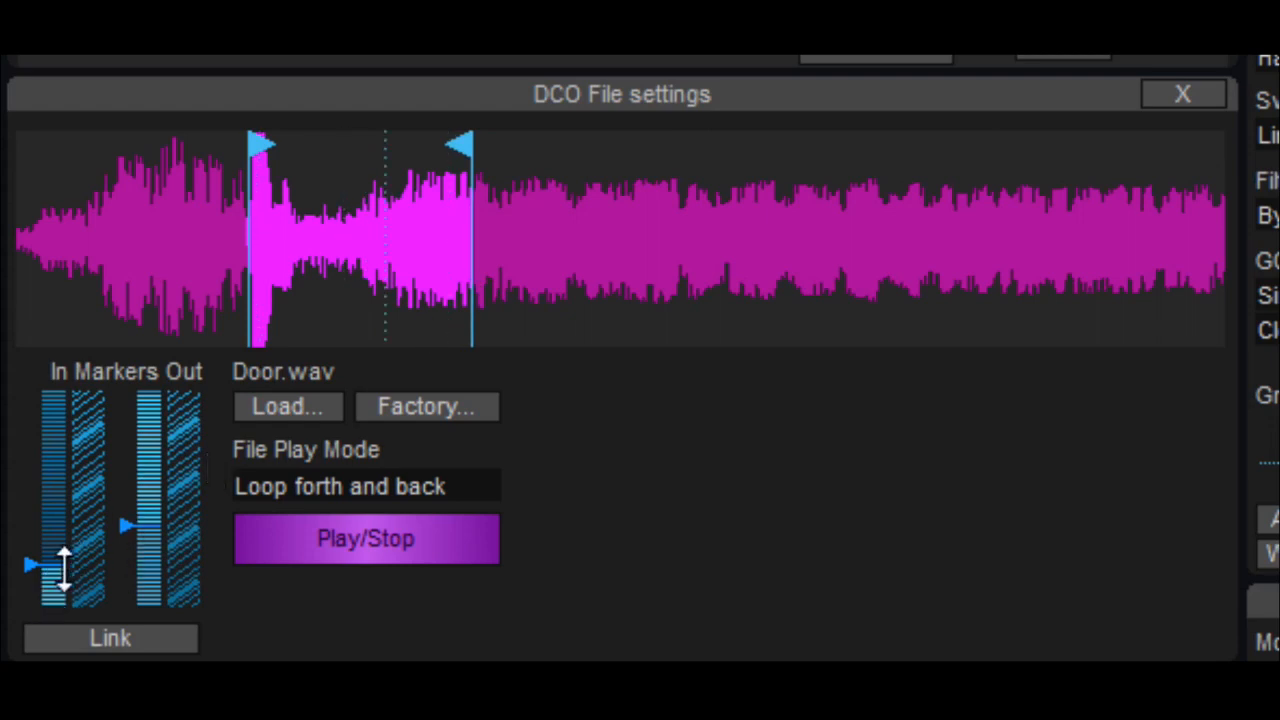
- Shift the loop region of Door.wav while it plays by adjusting the In and Out marker faders
left_click_drag(34, 566, 37, 538)
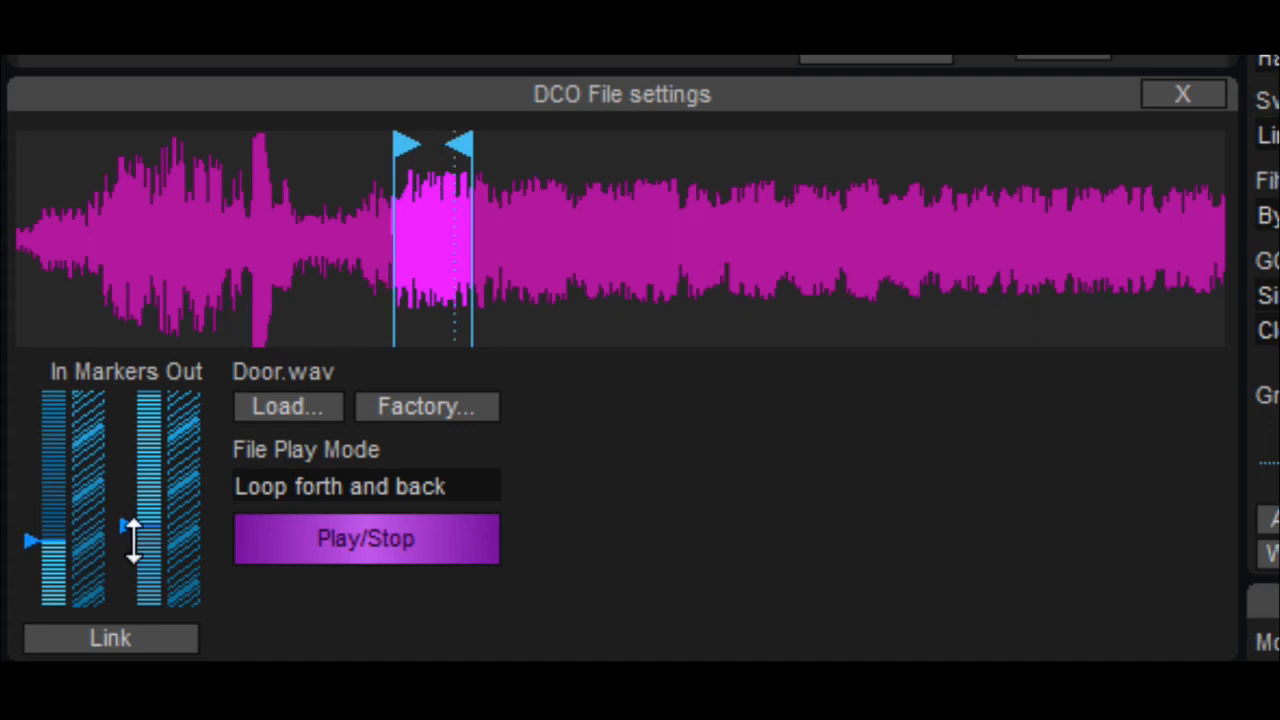
left_click_drag(134, 514, 129, 443)
left_click_drag(49, 543, 49, 580)
left_click_drag(154, 443, 151, 563)
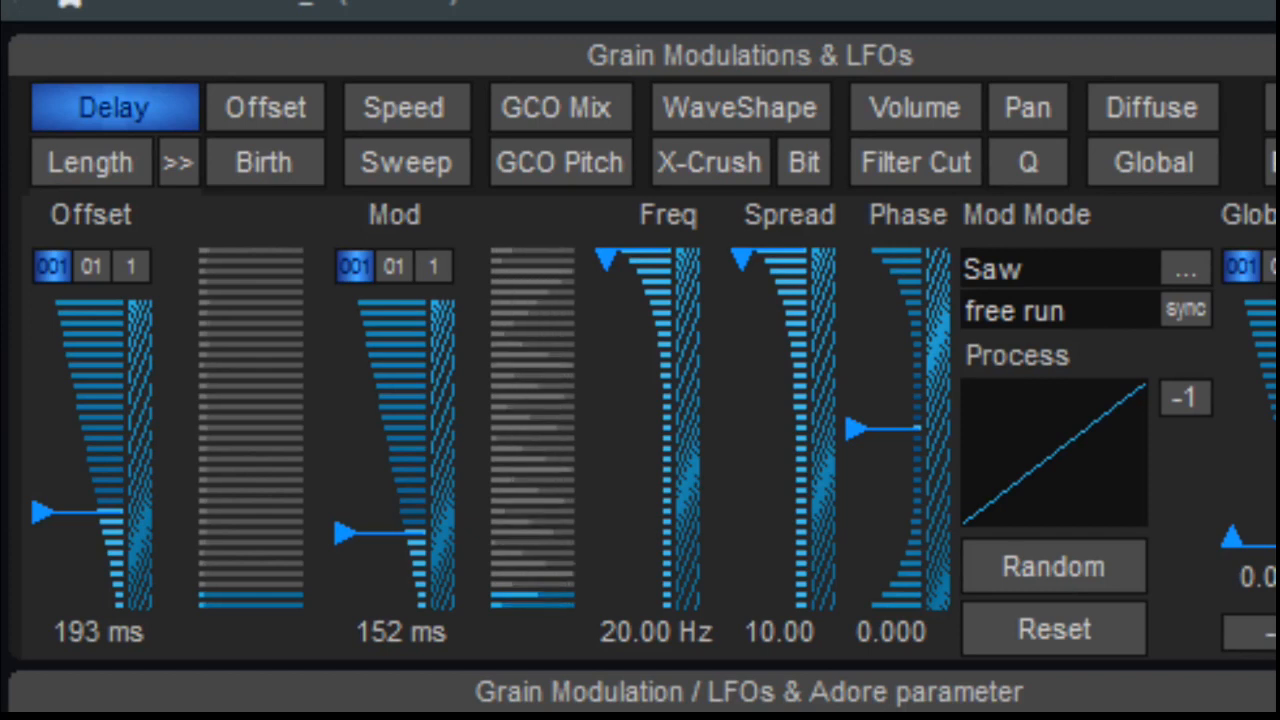
- Set the Delay modulation frequency to 0.001 Hz
left_click(659, 262)
left_click_drag(659, 262, 659, 590)
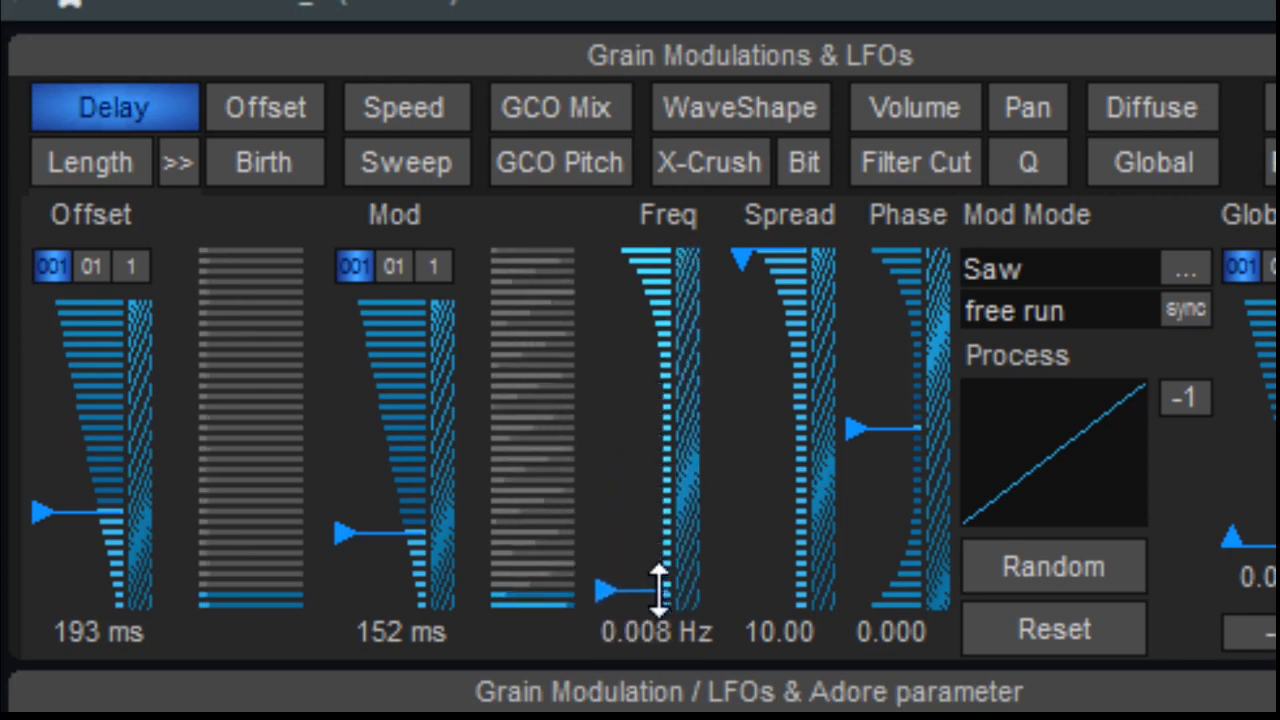
double_click(680, 630)
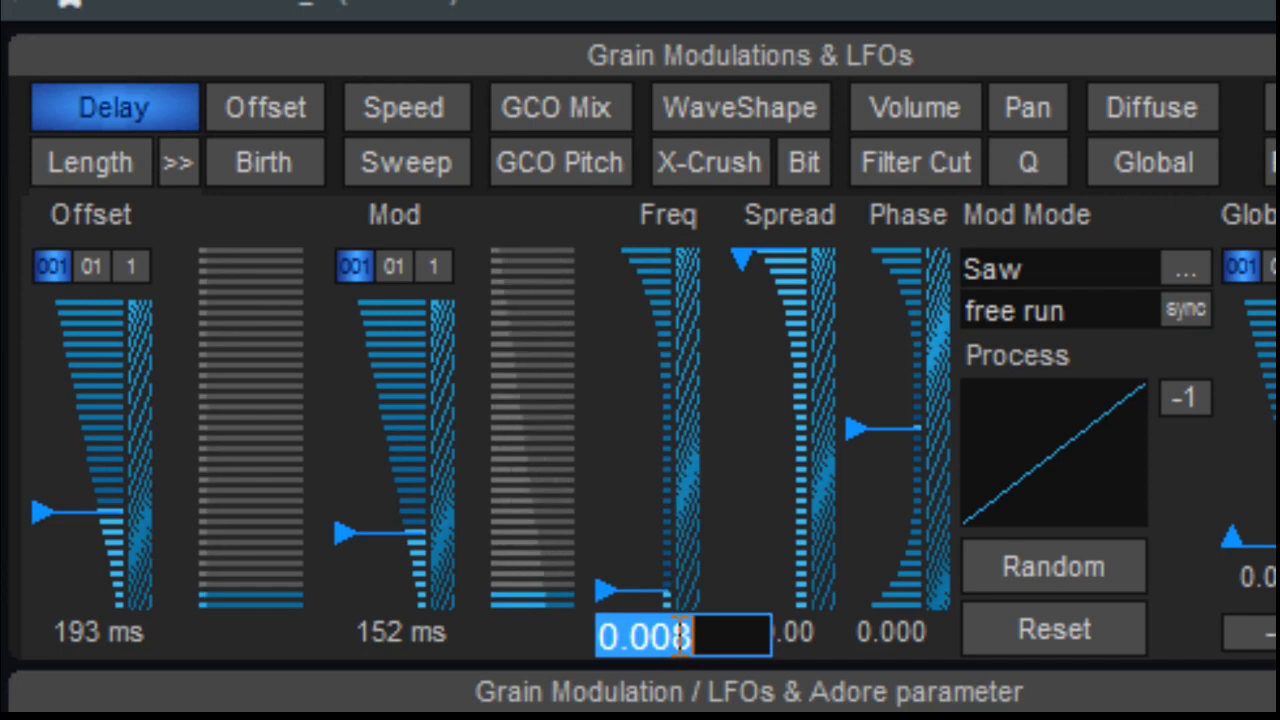
type("0")
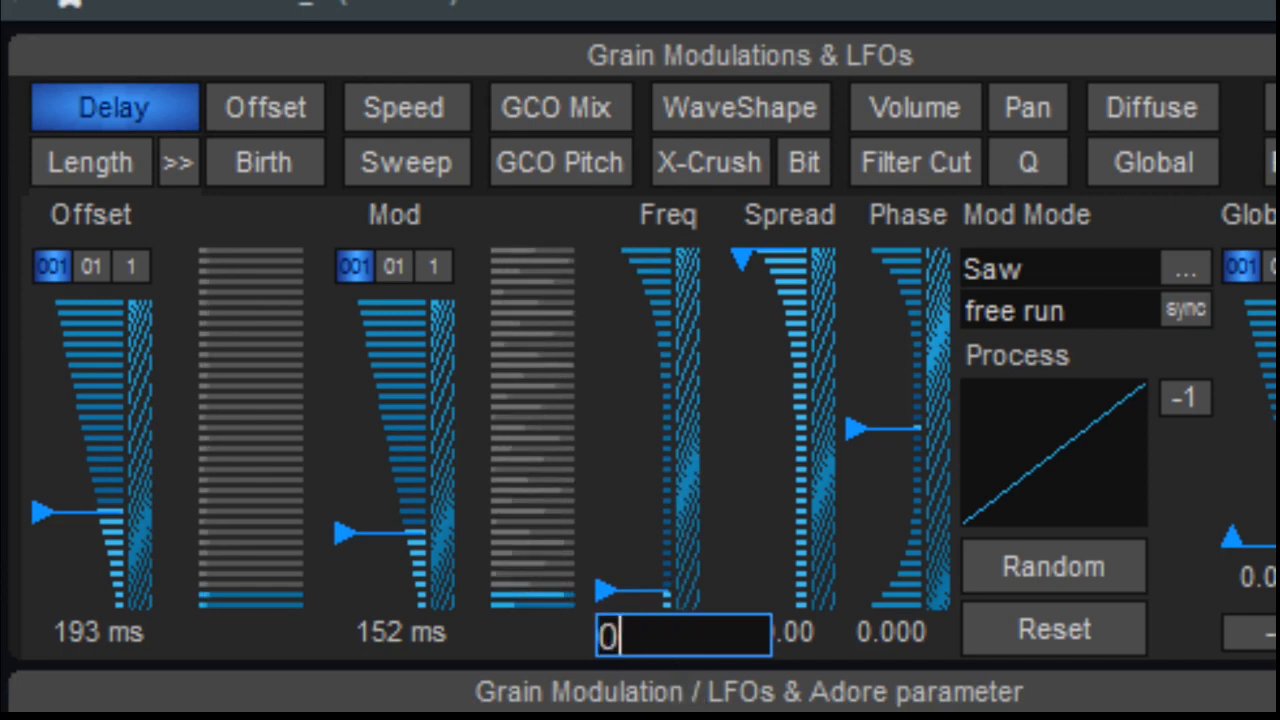
type(".00")
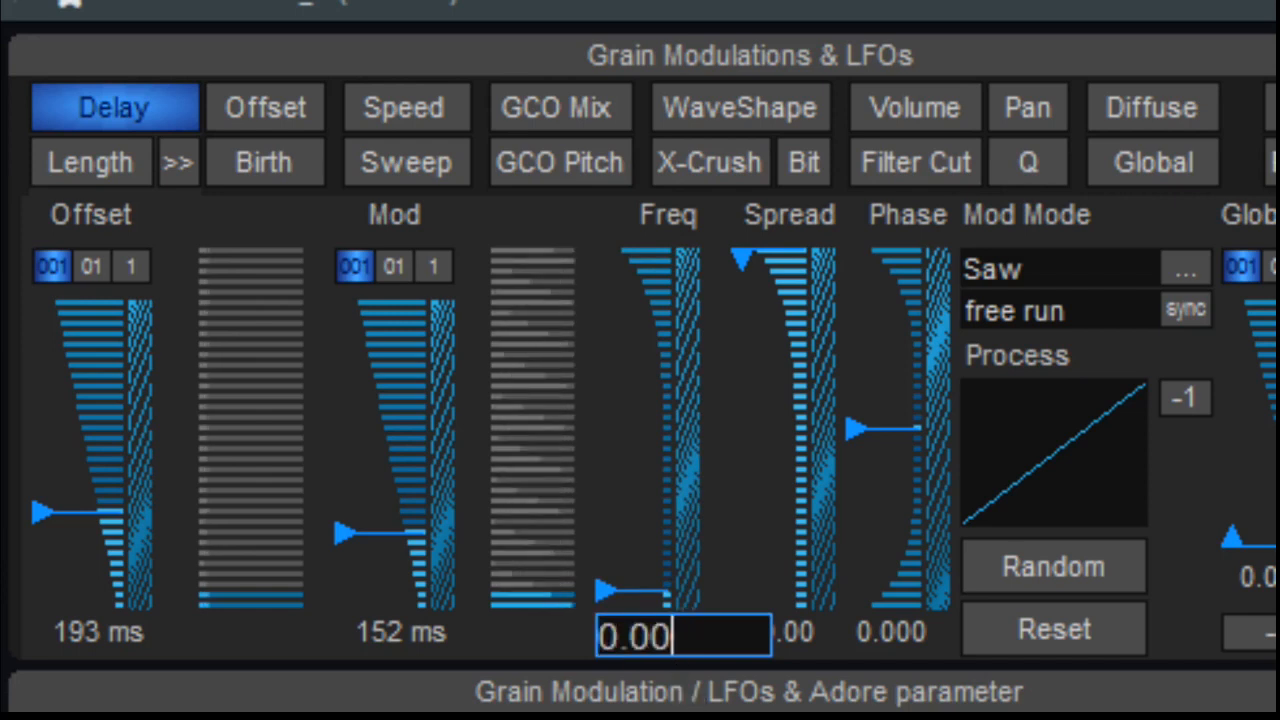
type("1")
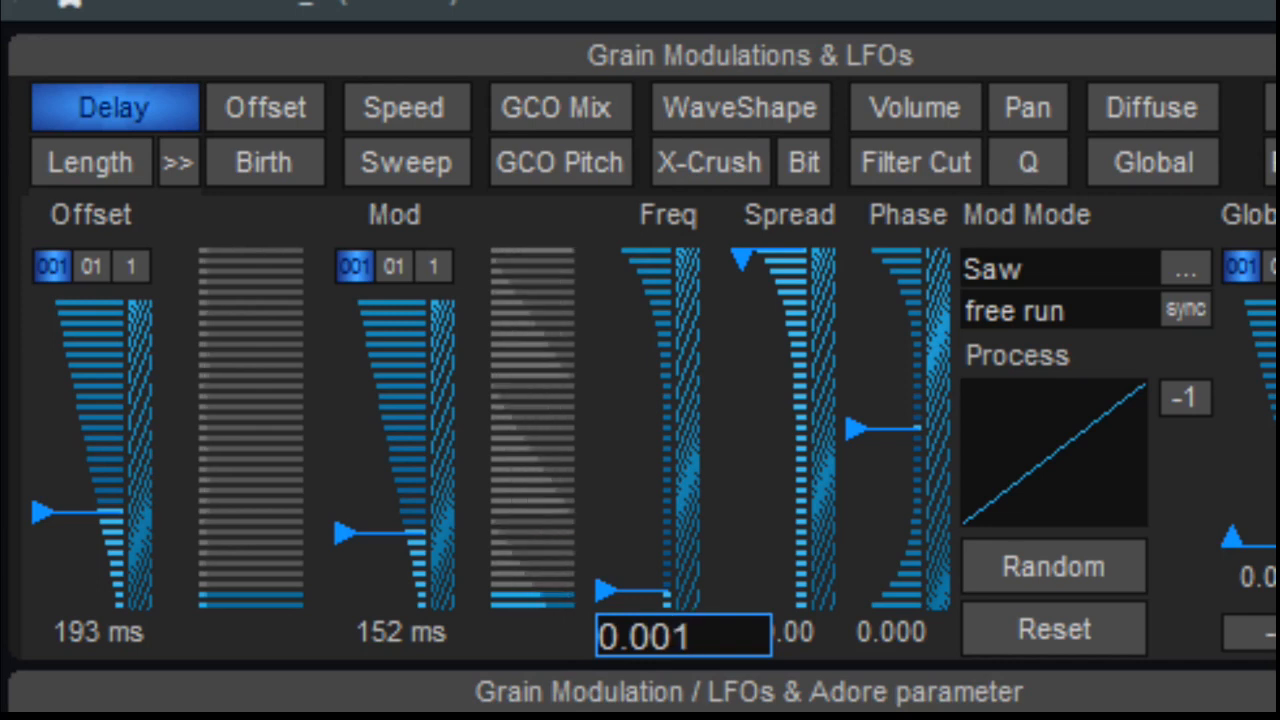
key("Return")
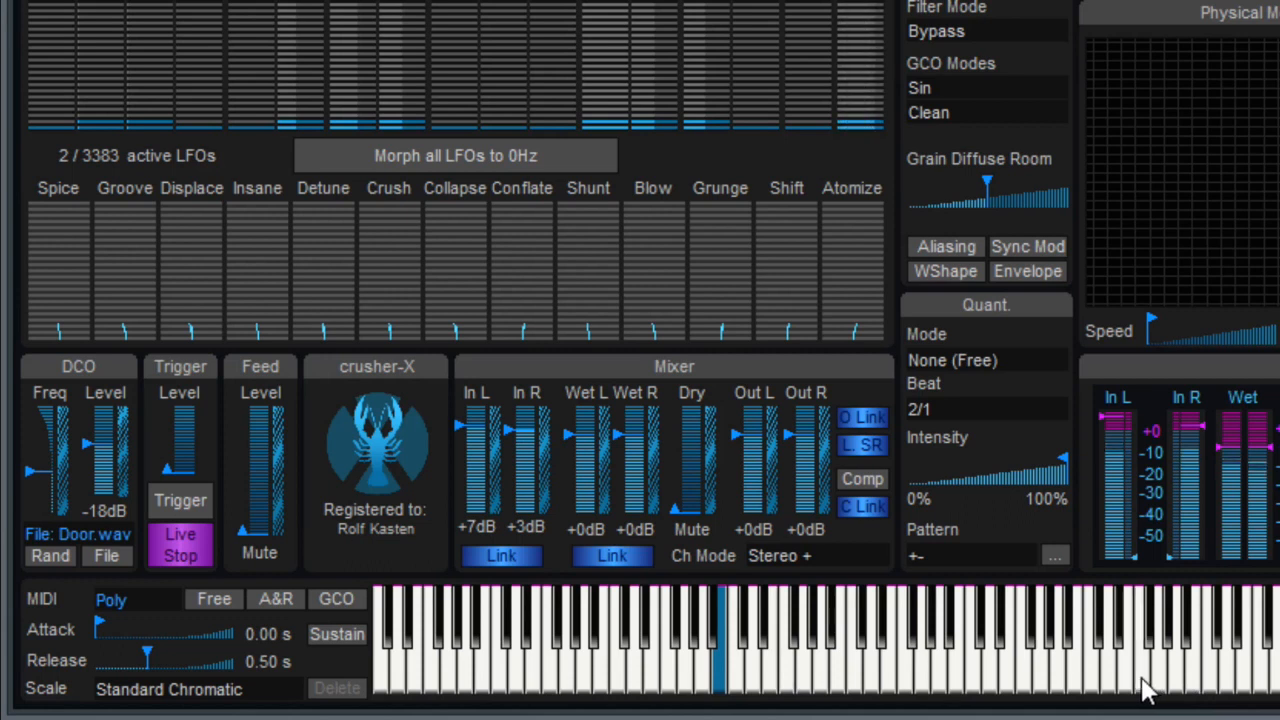
- Audition one key repeatedly in Poly mode while switching MIDI Sustain on and off
left_click(312, 631)
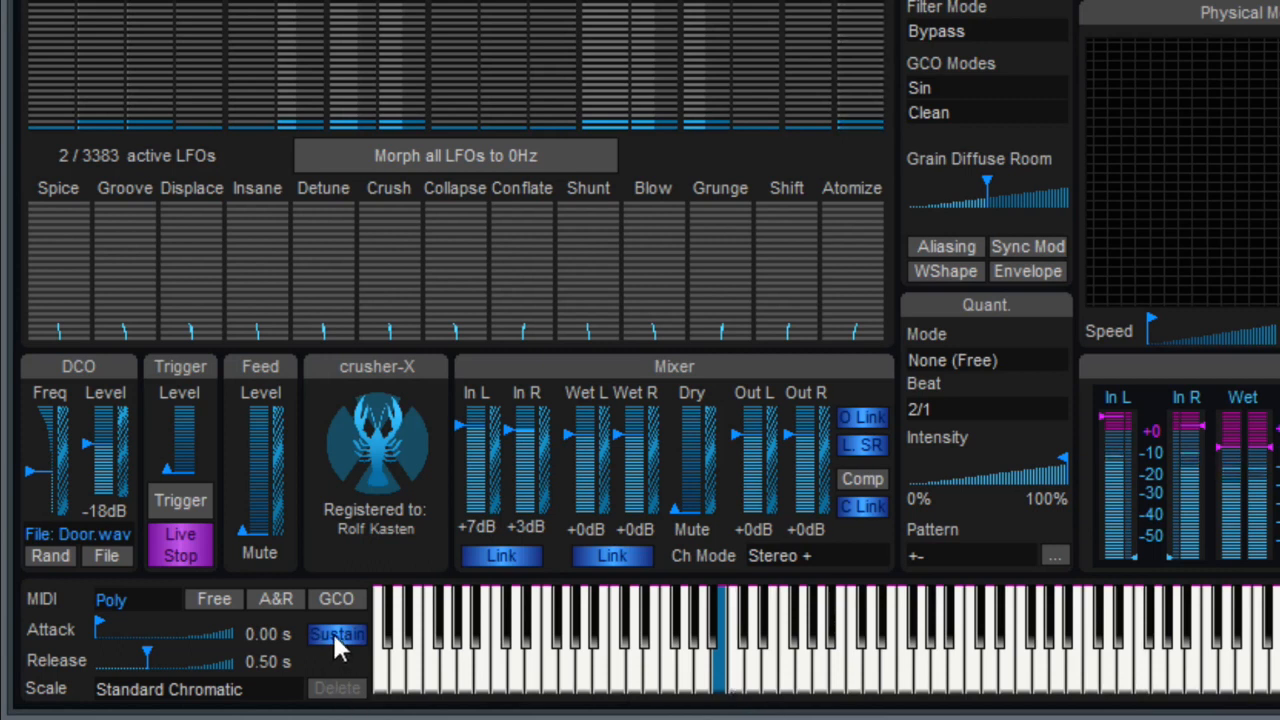
left_click(857, 680)
left_click(857, 680)
left_click(859, 672)
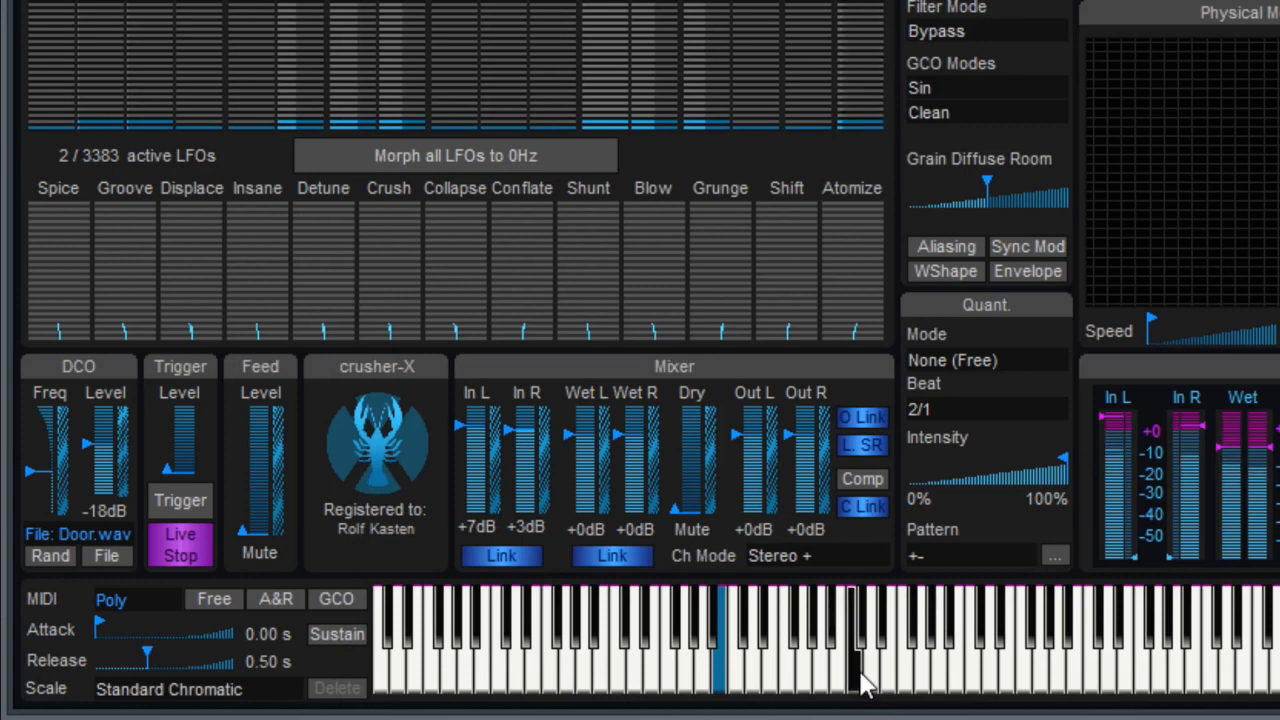
left_click(335, 633)
left_click(857, 668)
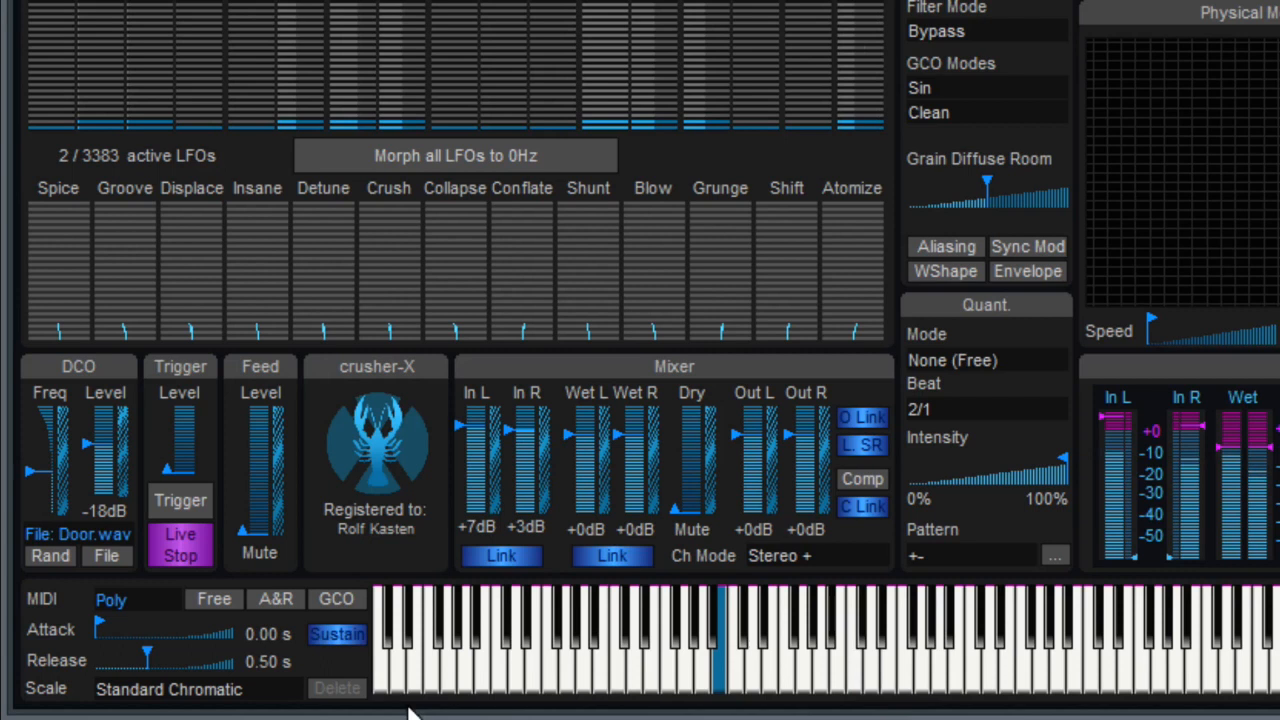
- Play several different keys in Poly mode with Sustain on, and again with Sustain off
left_click(337, 635)
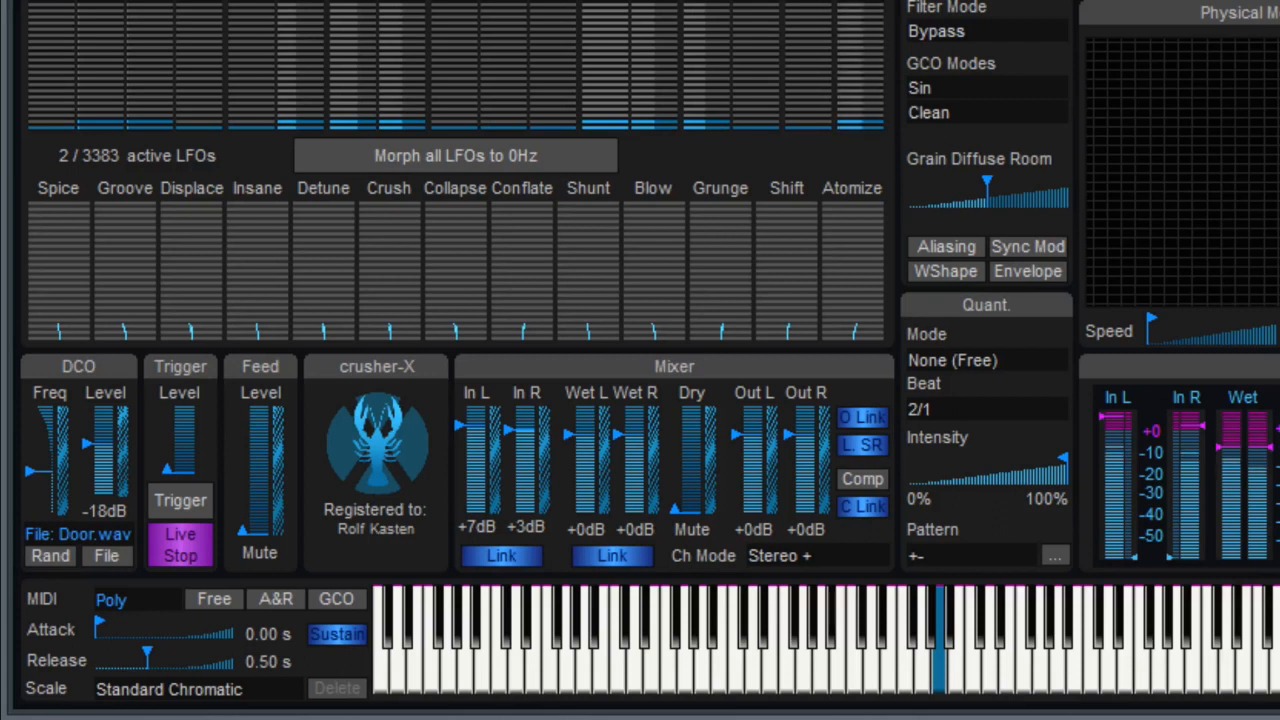
left_click(765, 672)
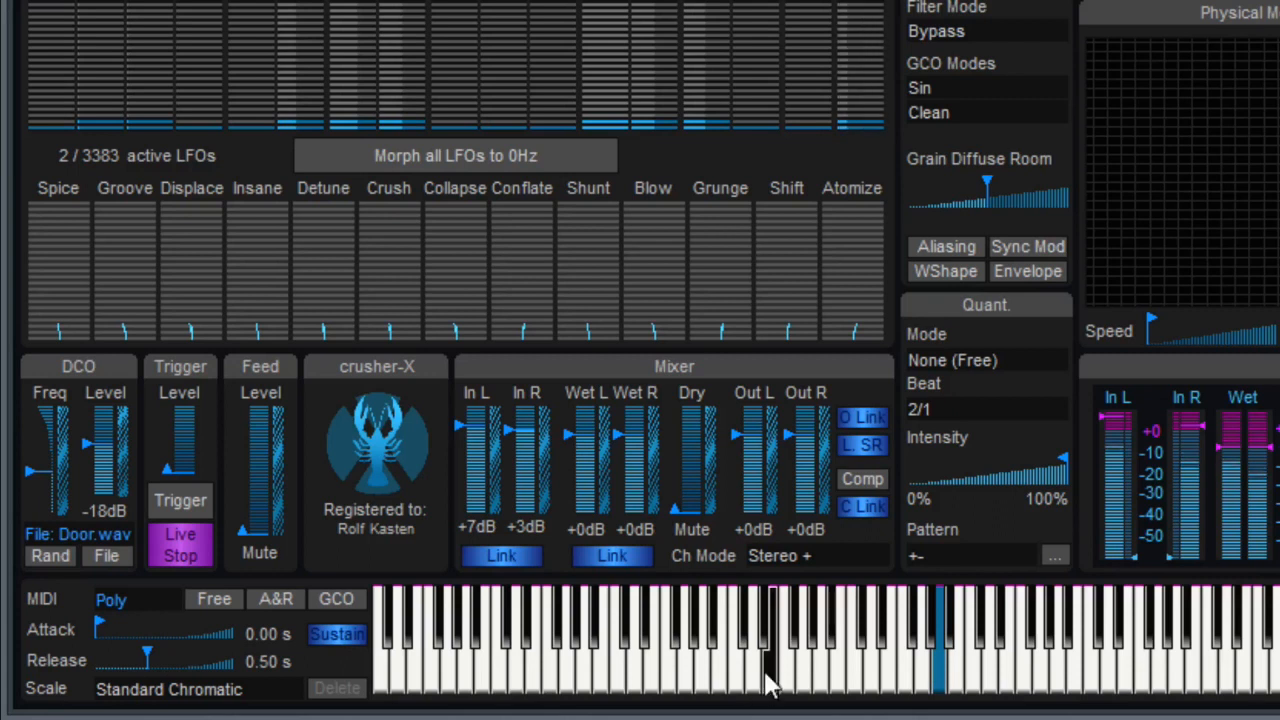
left_click(855, 665)
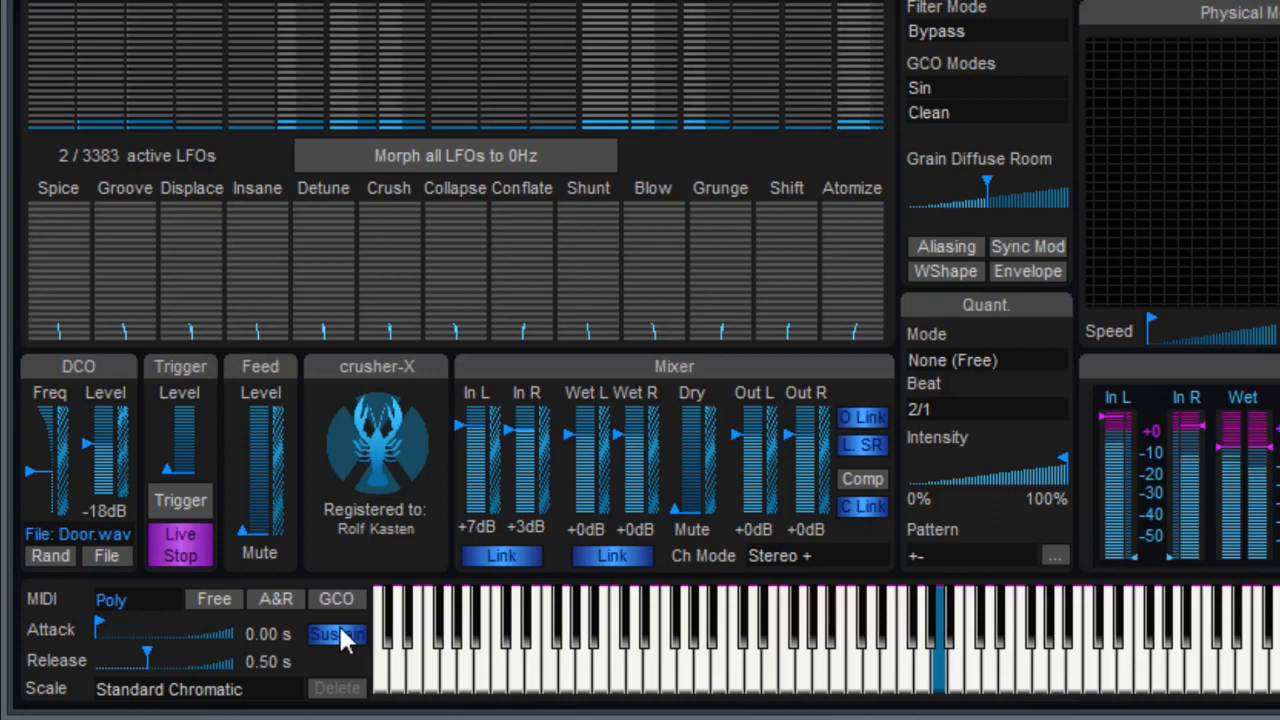
left_click(806, 670)
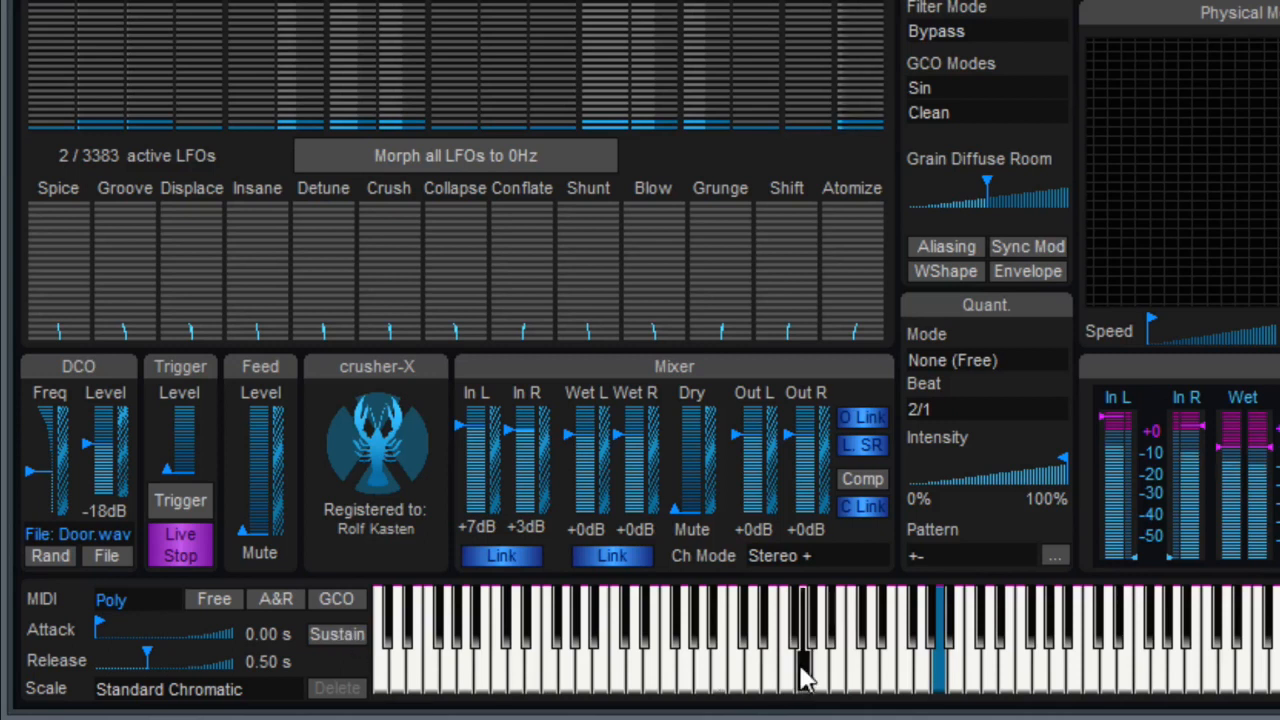
left_click(856, 670)
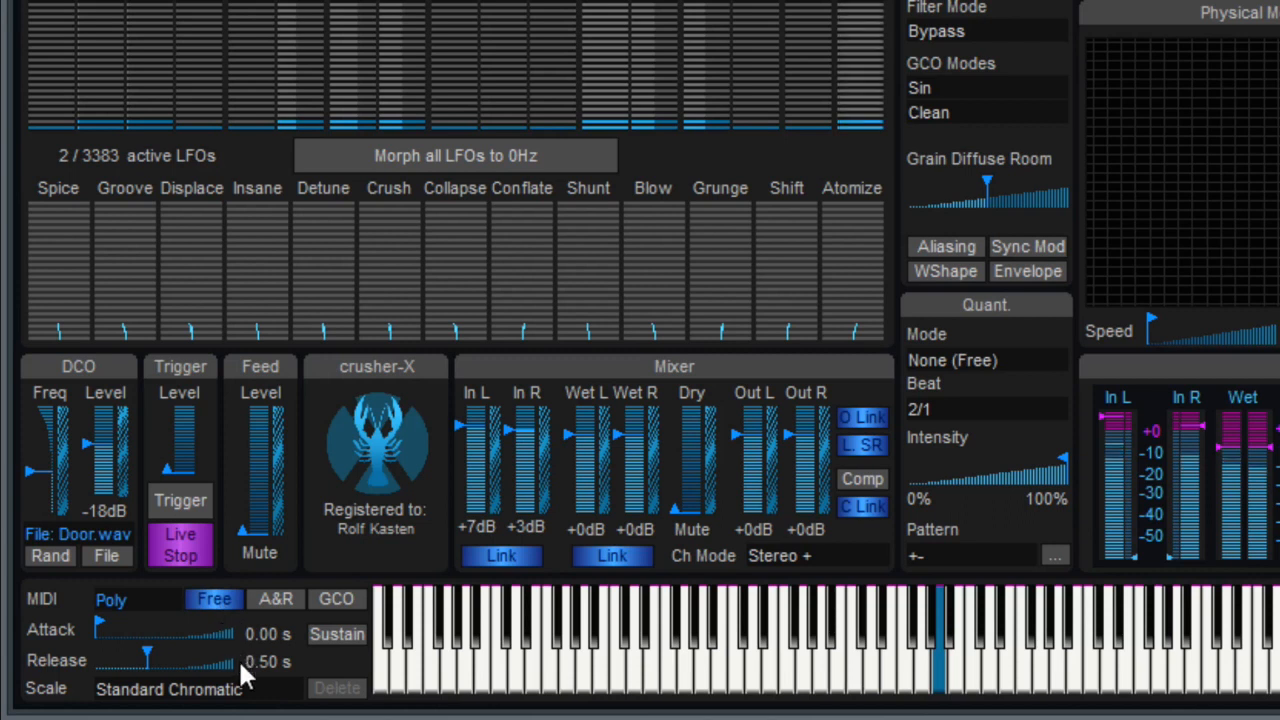
- Audition keys across the keyboard with the Free option active, switching Sustain on and back off
left_click(643, 677)
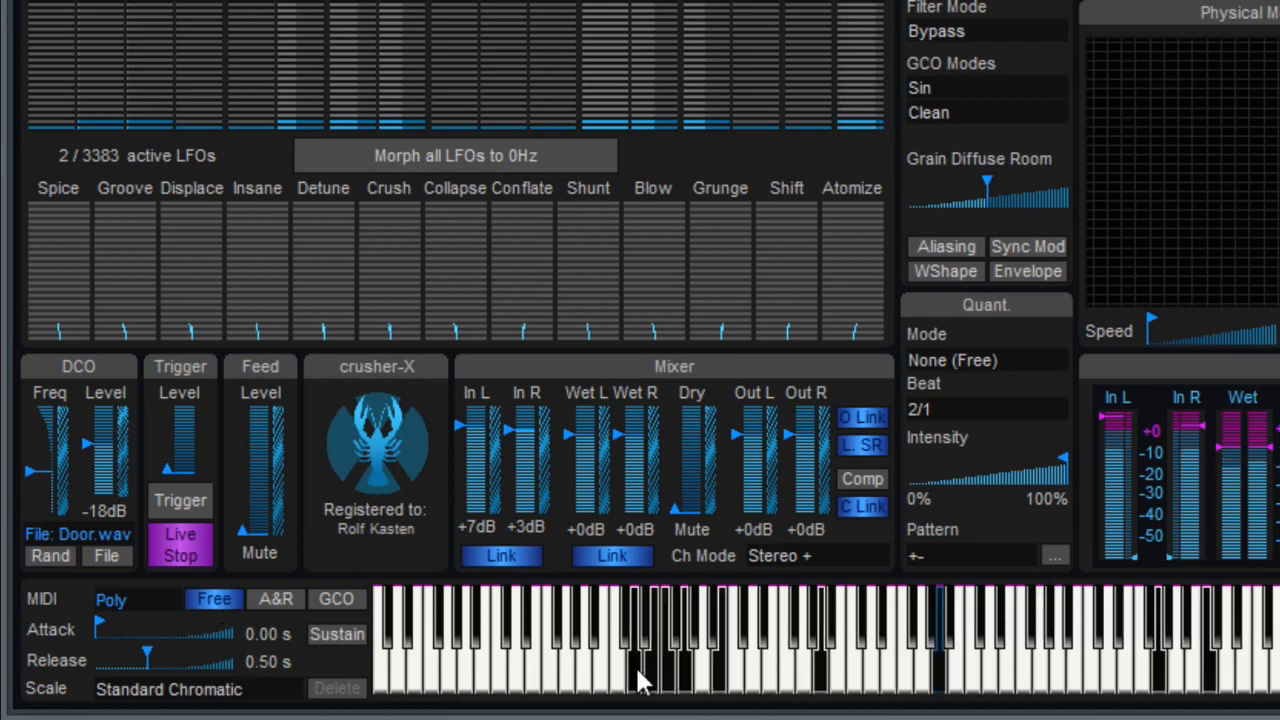
left_click(850, 690)
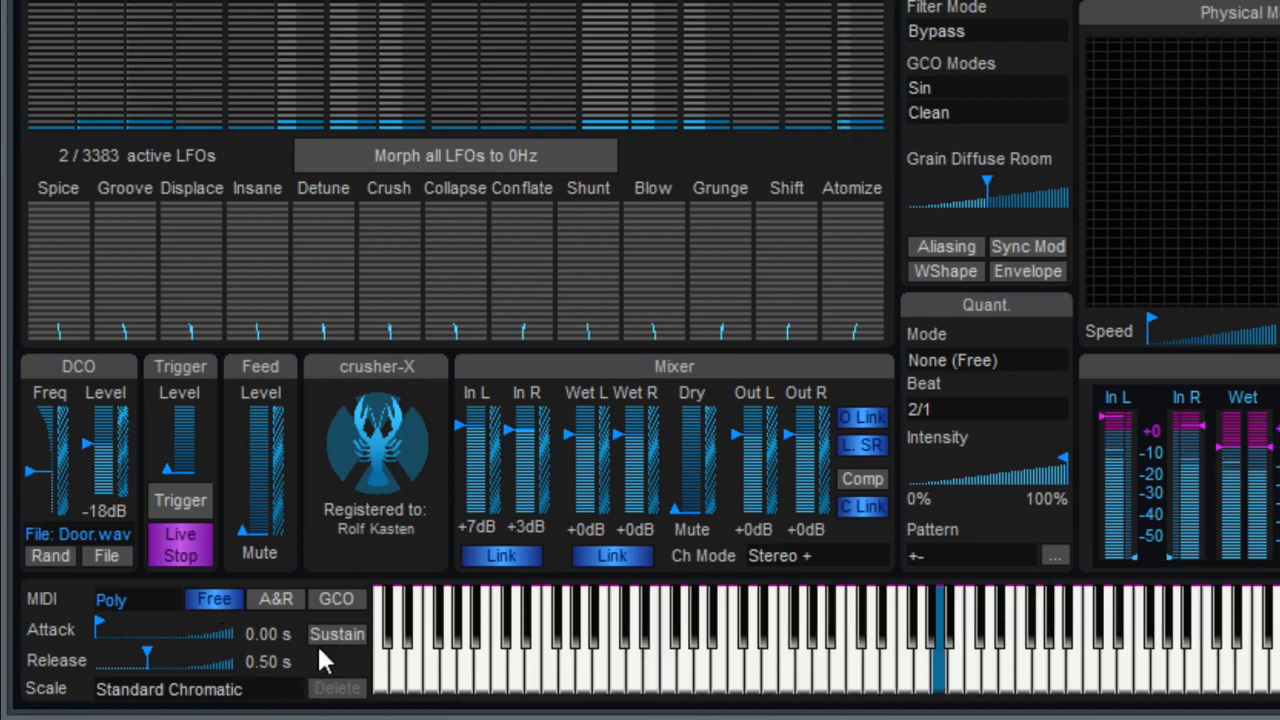
left_click(328, 634)
left_click(740, 662)
left_click(823, 663)
left_click(450, 672)
left_click(338, 634)
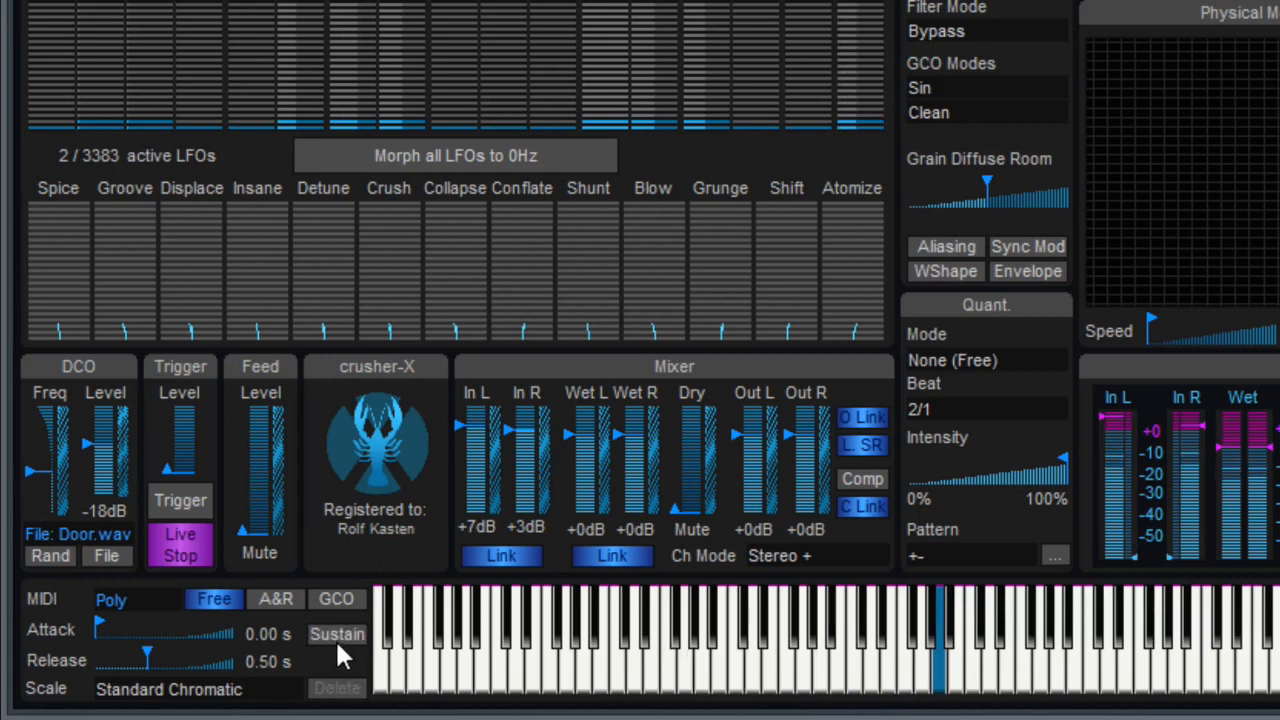
left_click(338, 633)
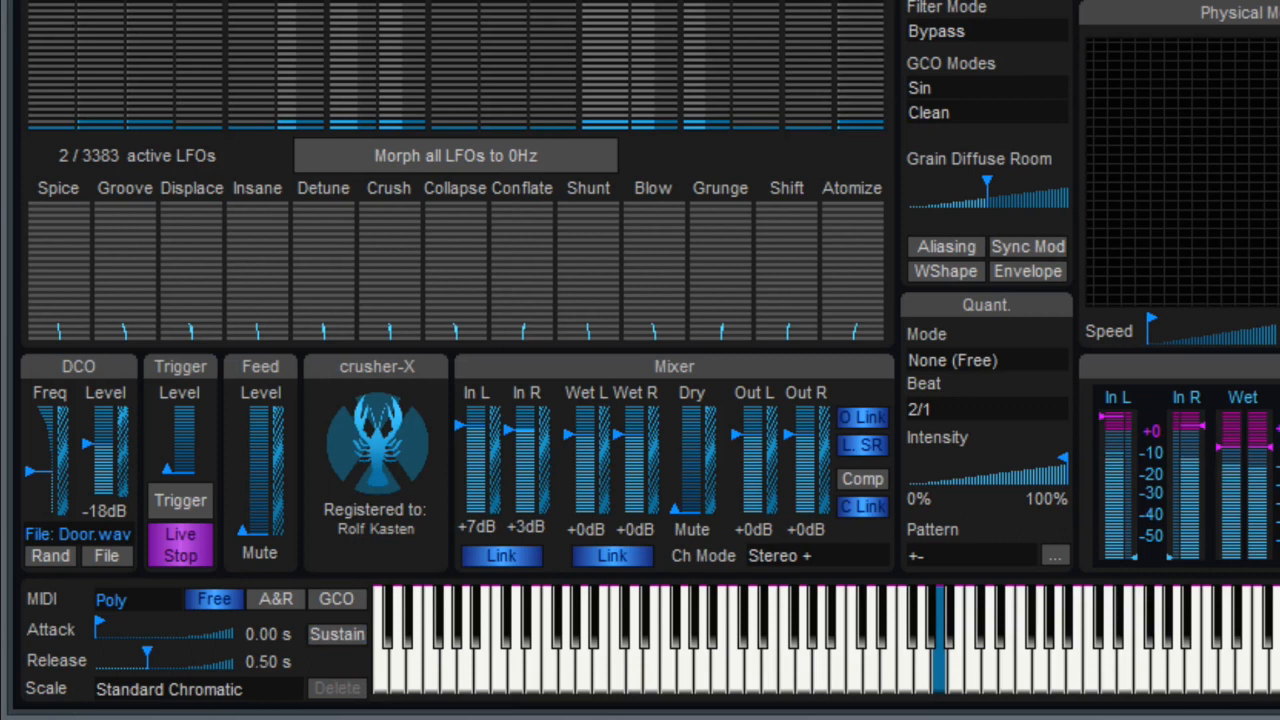
- Turn off the Free option, change the MIDI mode to Unpitched, and play a key on the keyboard
left_click(220, 600)
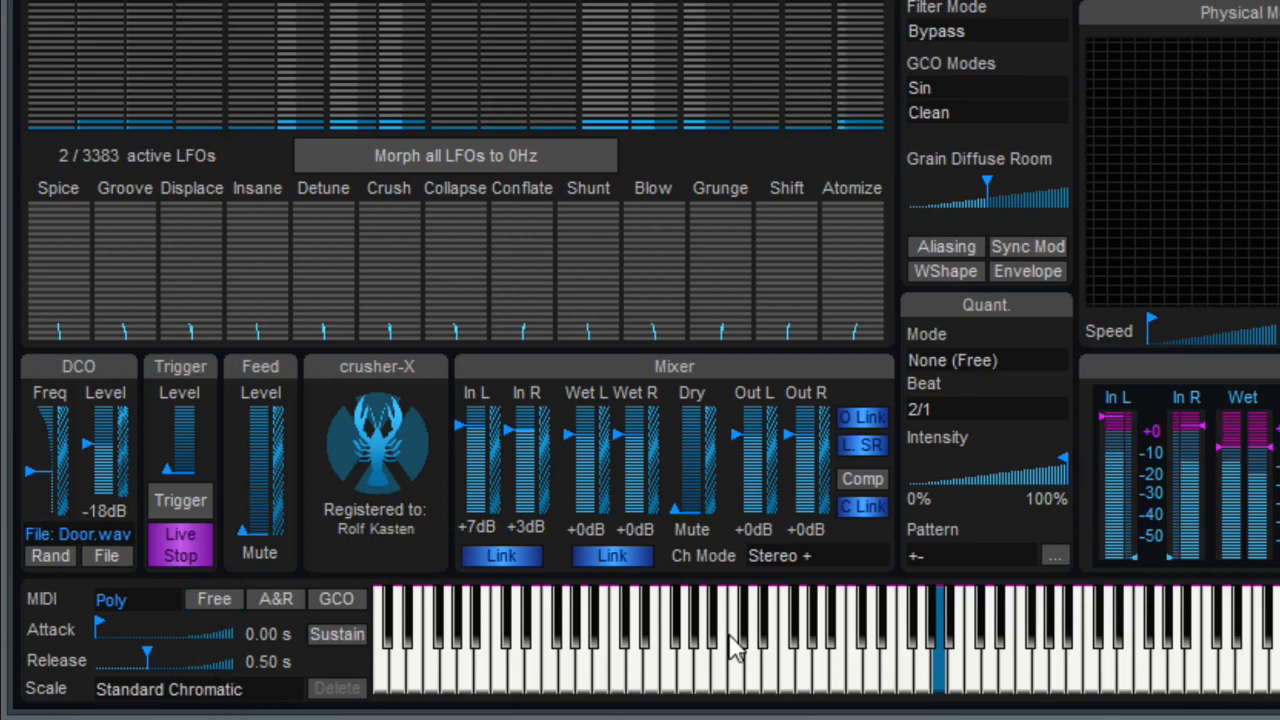
left_click(733, 648)
left_click(138, 602)
left_click(200, 624)
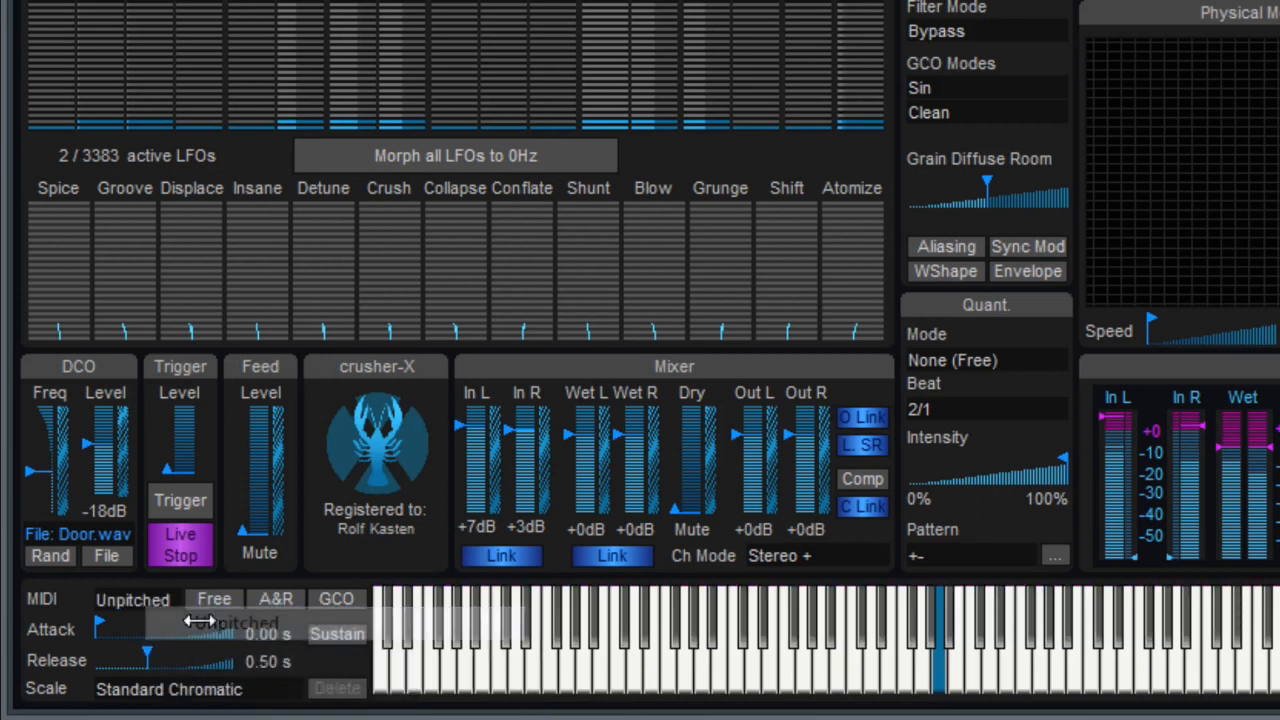
left_click(872, 677)
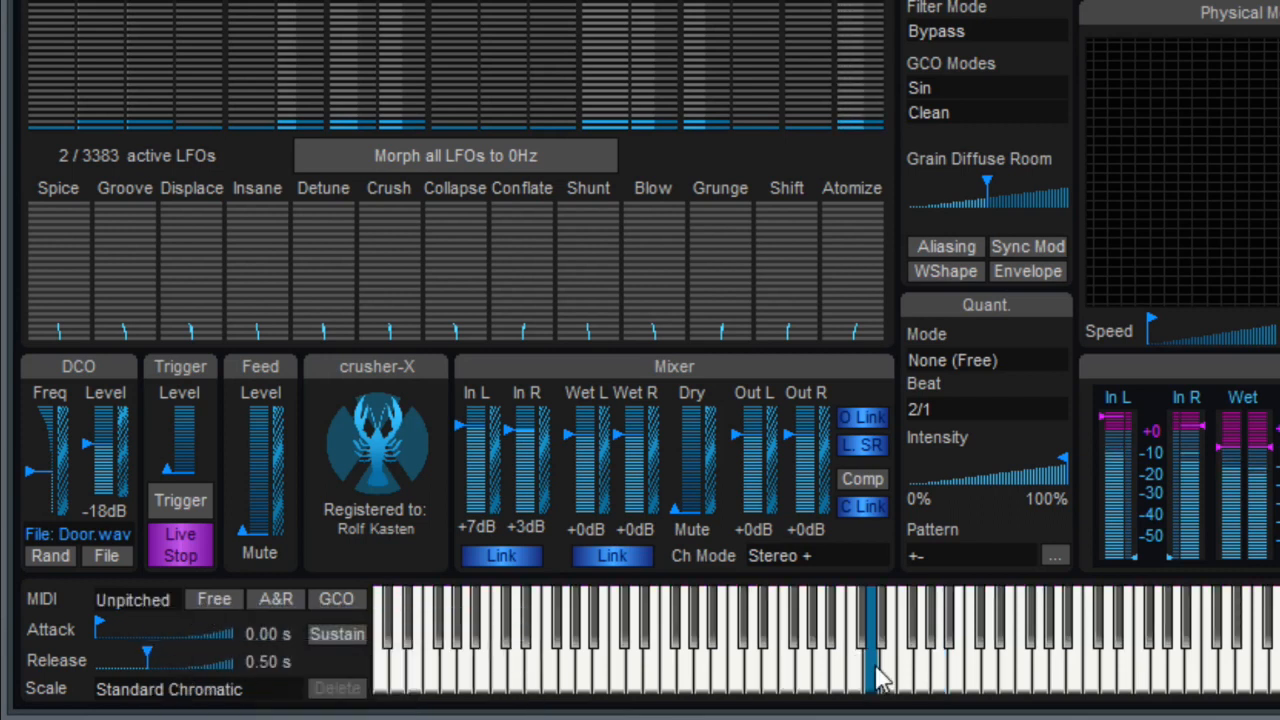
- Audition keys across the whole keyboard in Unpitched mode with Sustain off
left_click(910, 676)
left_click(1214, 678)
left_click(822, 680)
left_click(711, 680)
left_click(773, 684)
left_click(958, 678)
left_click(1050, 680)
- Turn on MIDI Sustain and play several low to high keys in Unpitched mode
left_click(334, 634)
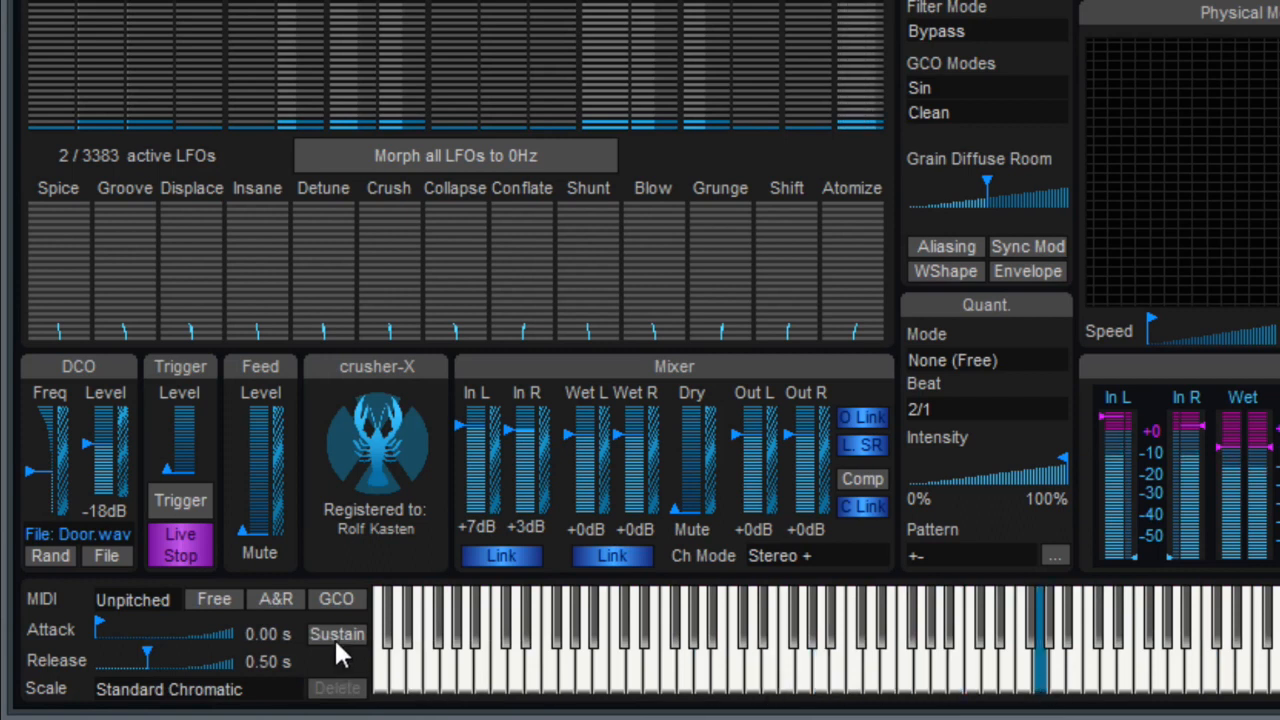
left_click(648, 672)
left_click(704, 670)
left_click(854, 675)
left_click(1026, 676)
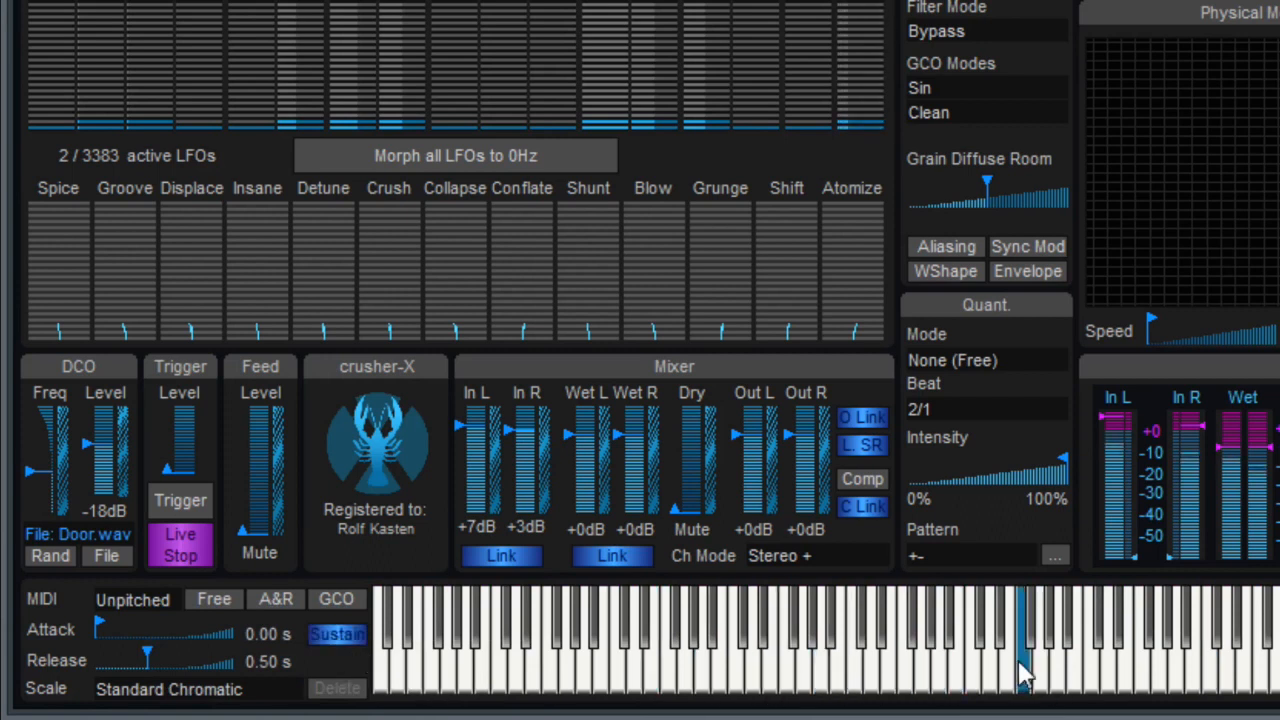
left_click(1112, 675)
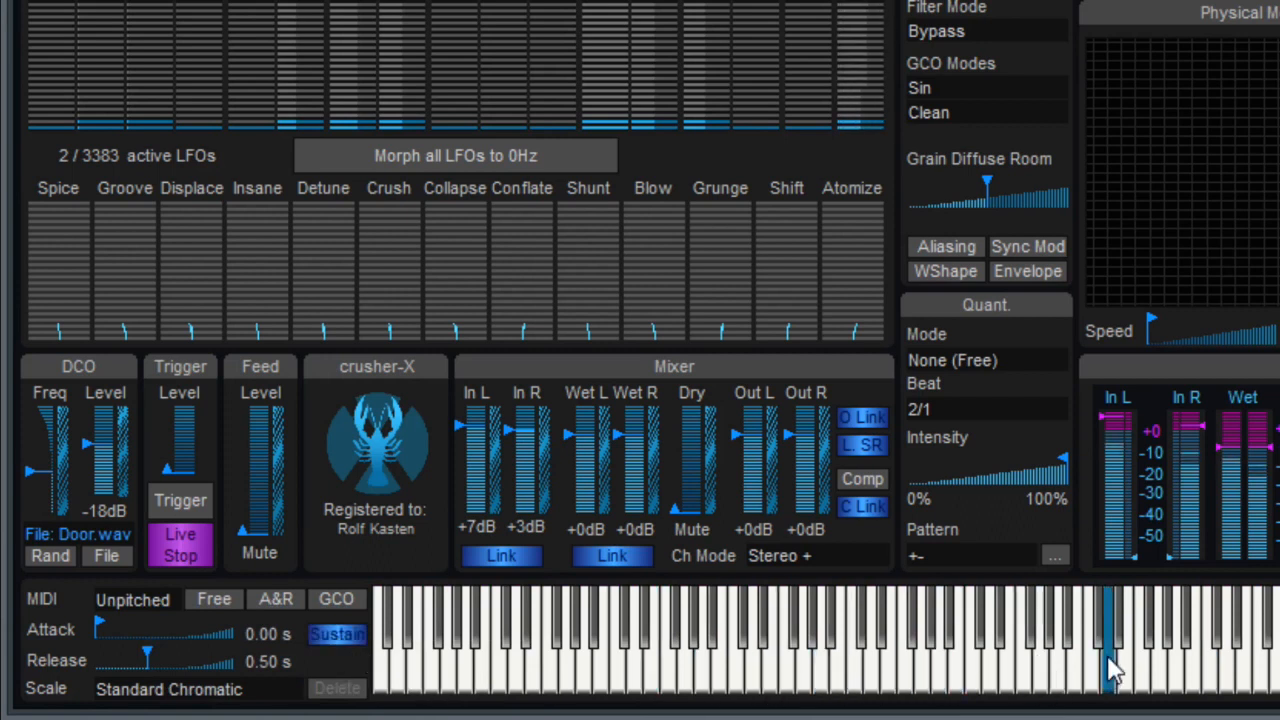
- Change the MIDI mode to Poly and play middle and high keys with Free and Sustain off
left_click(155, 603)
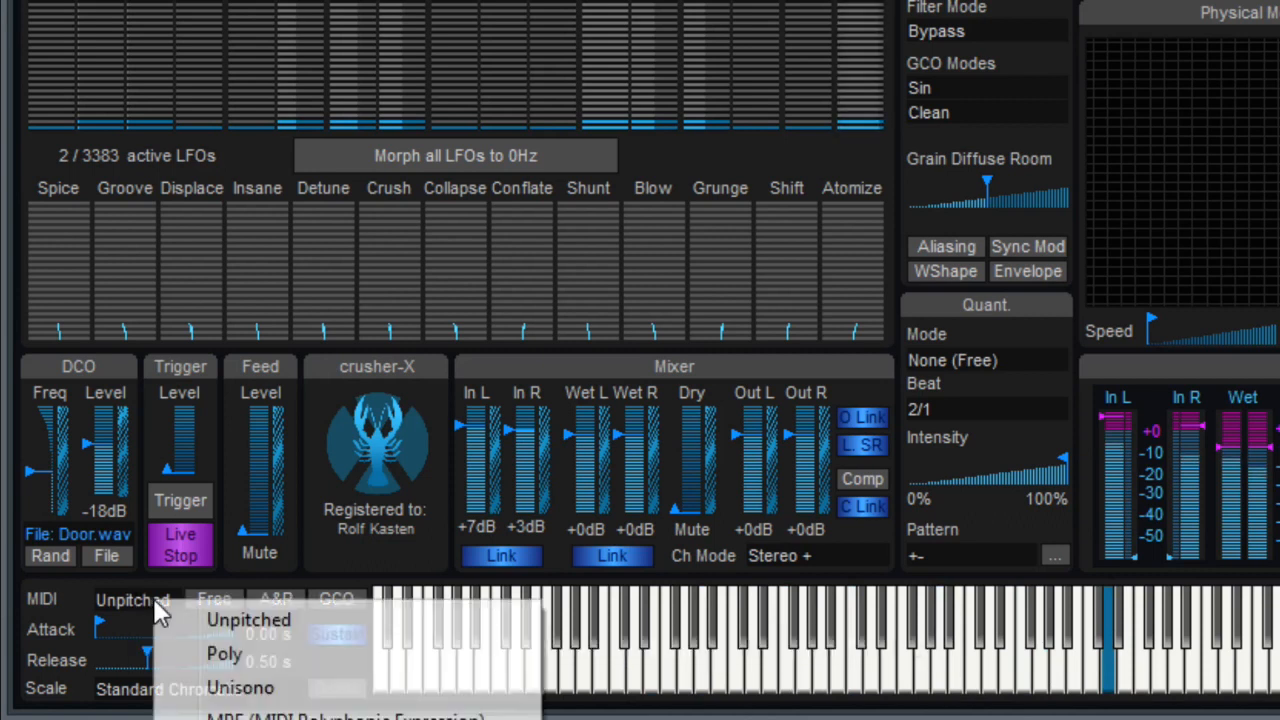
left_click(203, 652)
left_click(818, 675)
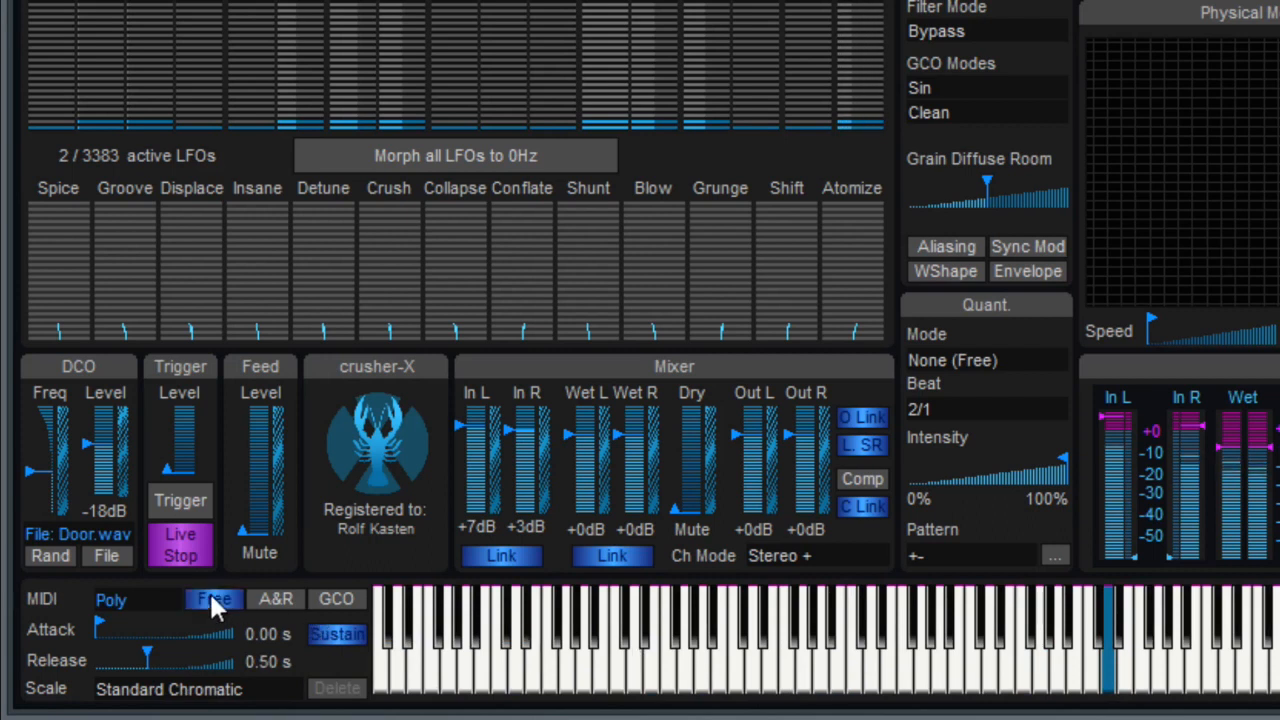
left_click(818, 678)
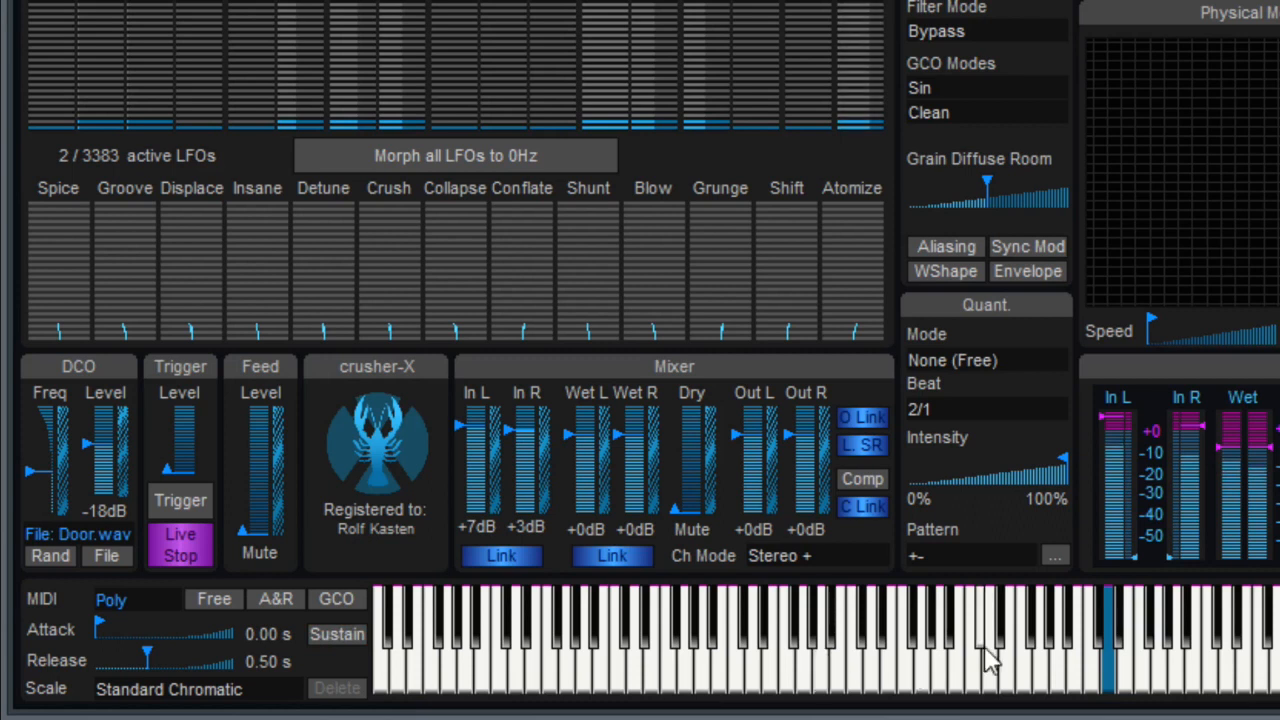
left_click(1057, 666)
left_click(1228, 668)
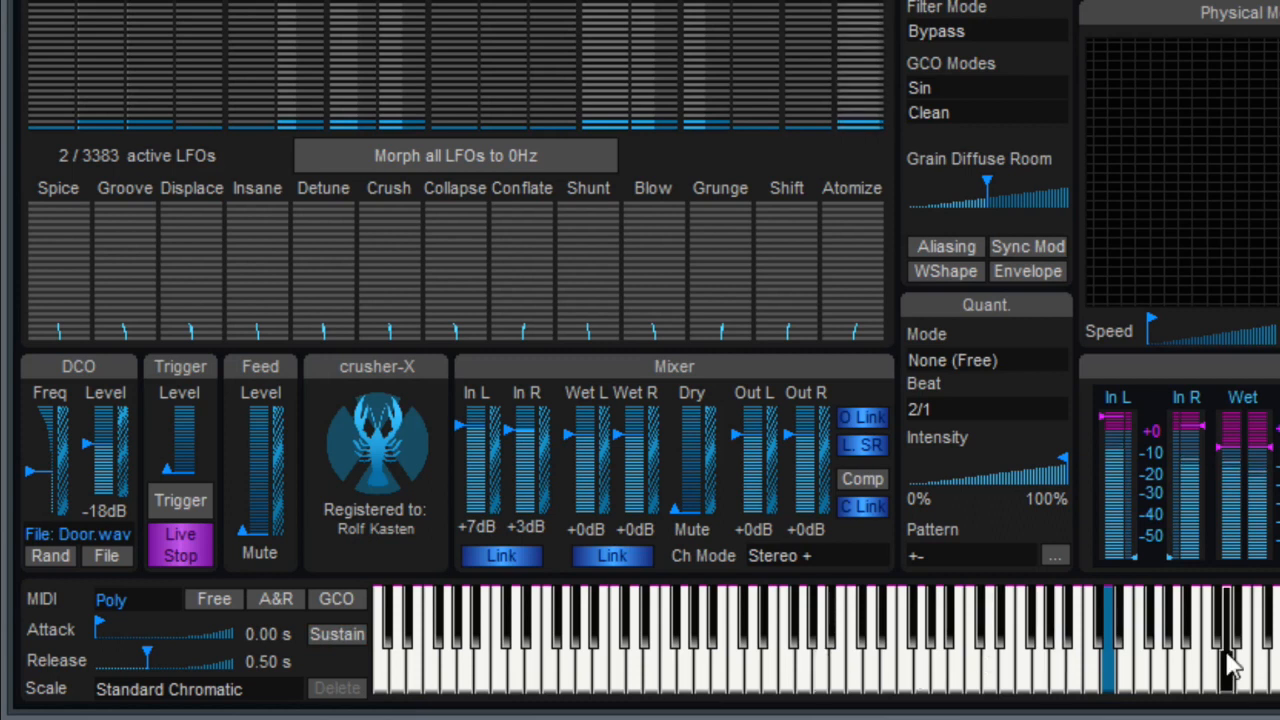
left_click(1255, 665)
- Turn on MIDI Sustain, play a key in Poly mode, and make a new MIDI mode selection
left_click(337, 634)
left_click(915, 655)
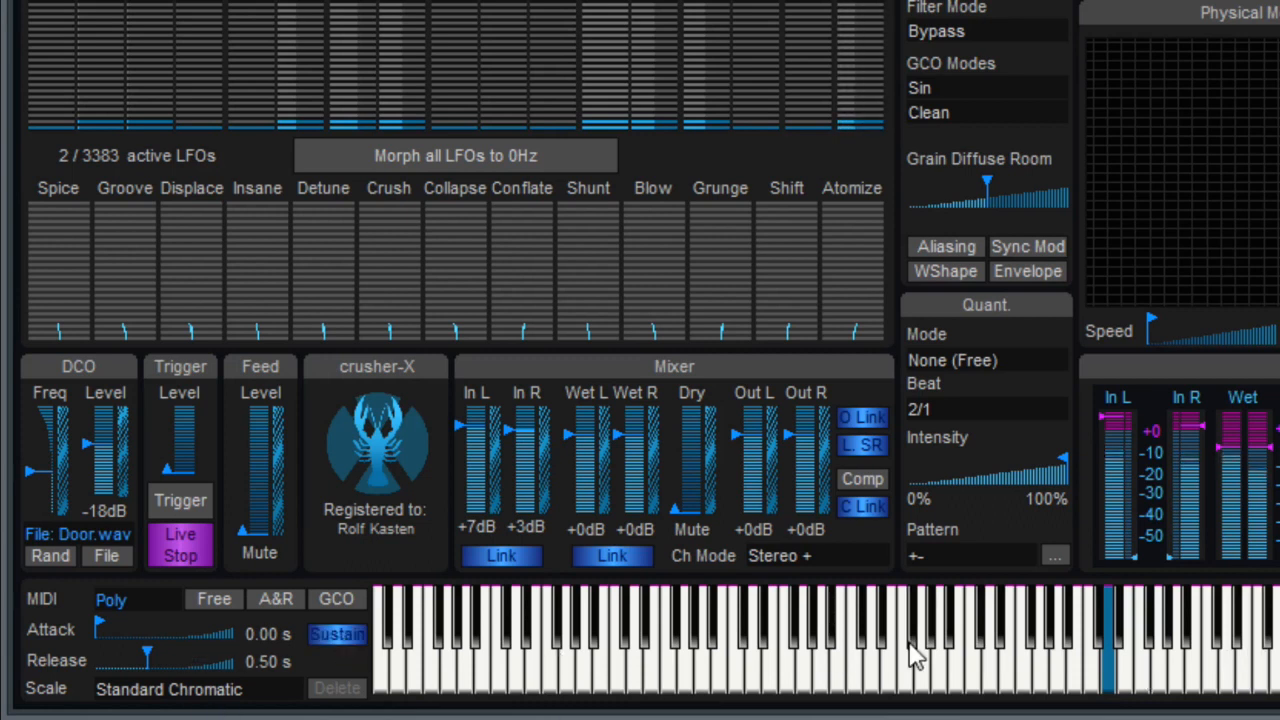
left_click(128, 600)
left_click(164, 612)
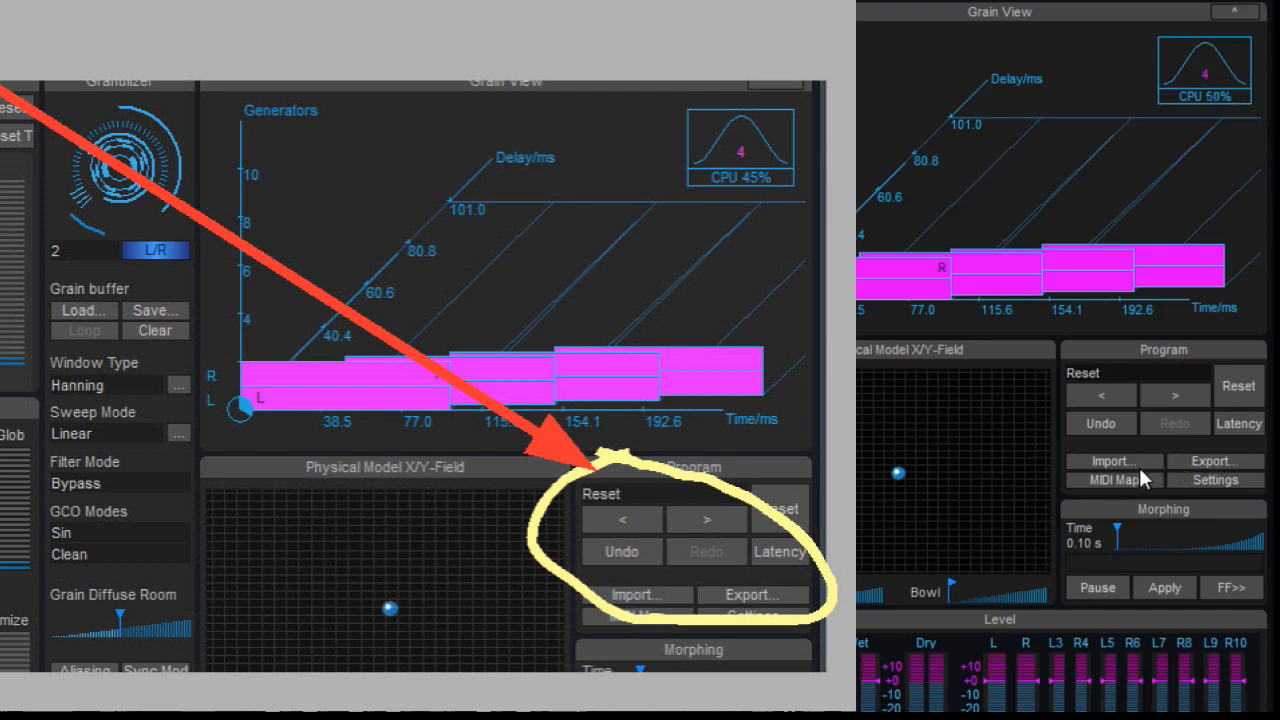
- Export the current program as a crusher-X sheet named version1
left_click(1203, 461)
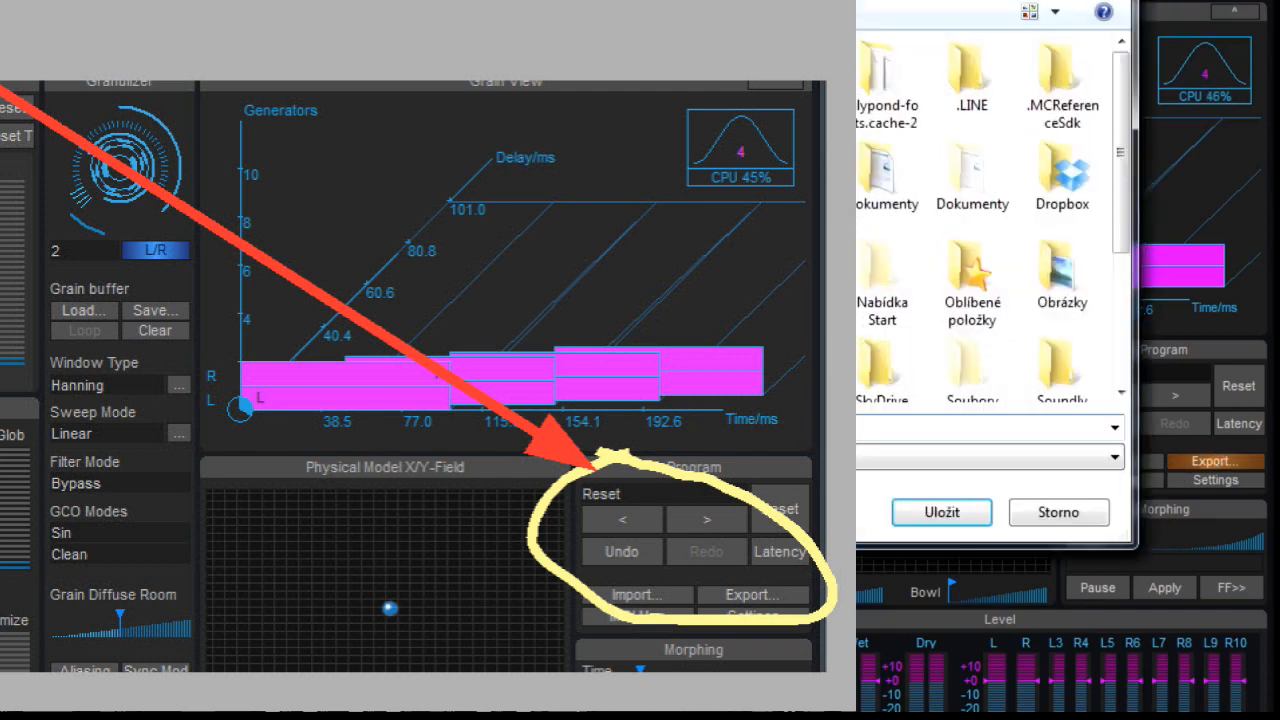
type("version")
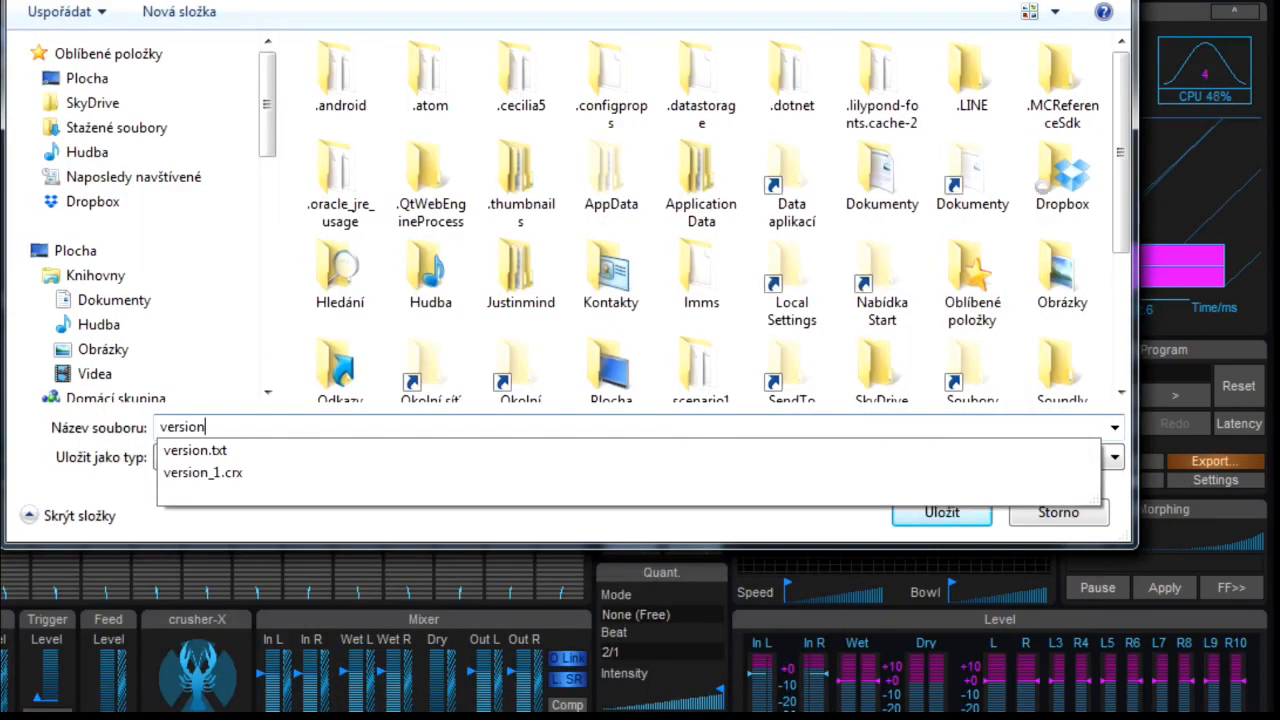
type("1")
key("Return")
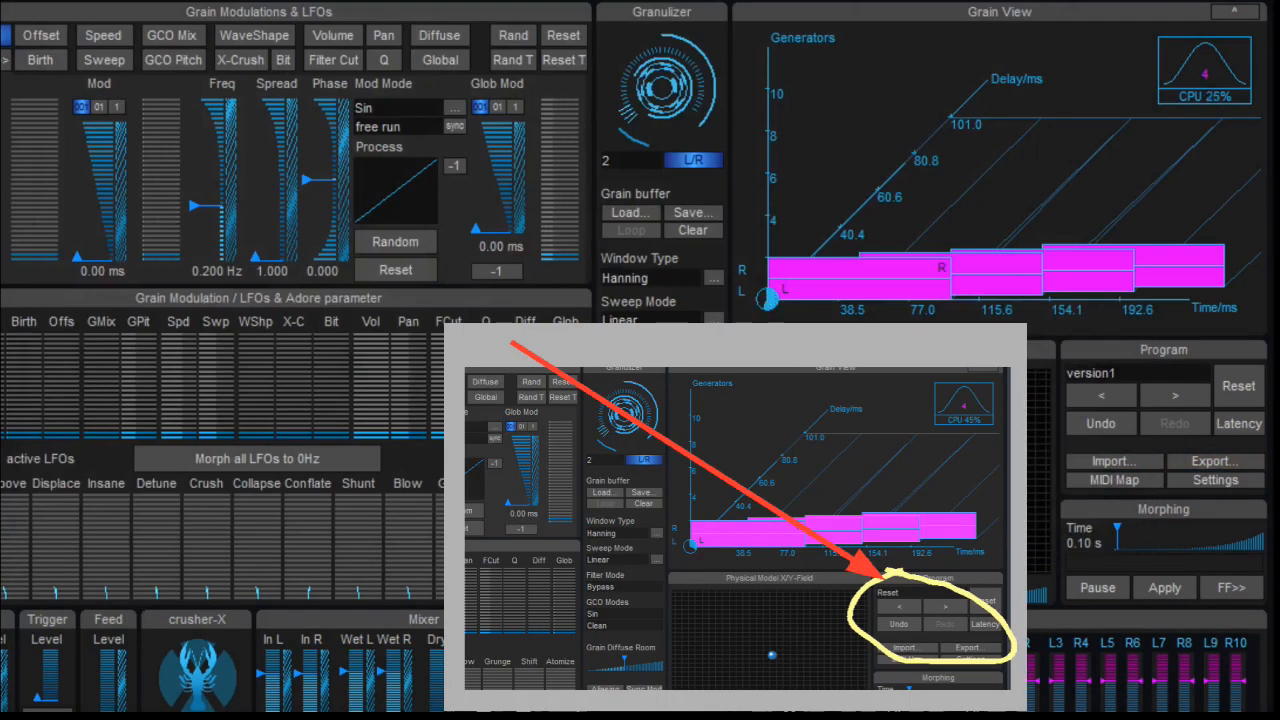
- Export another copy of the program as a crusher-X sheet named version2
left_click(1241, 463)
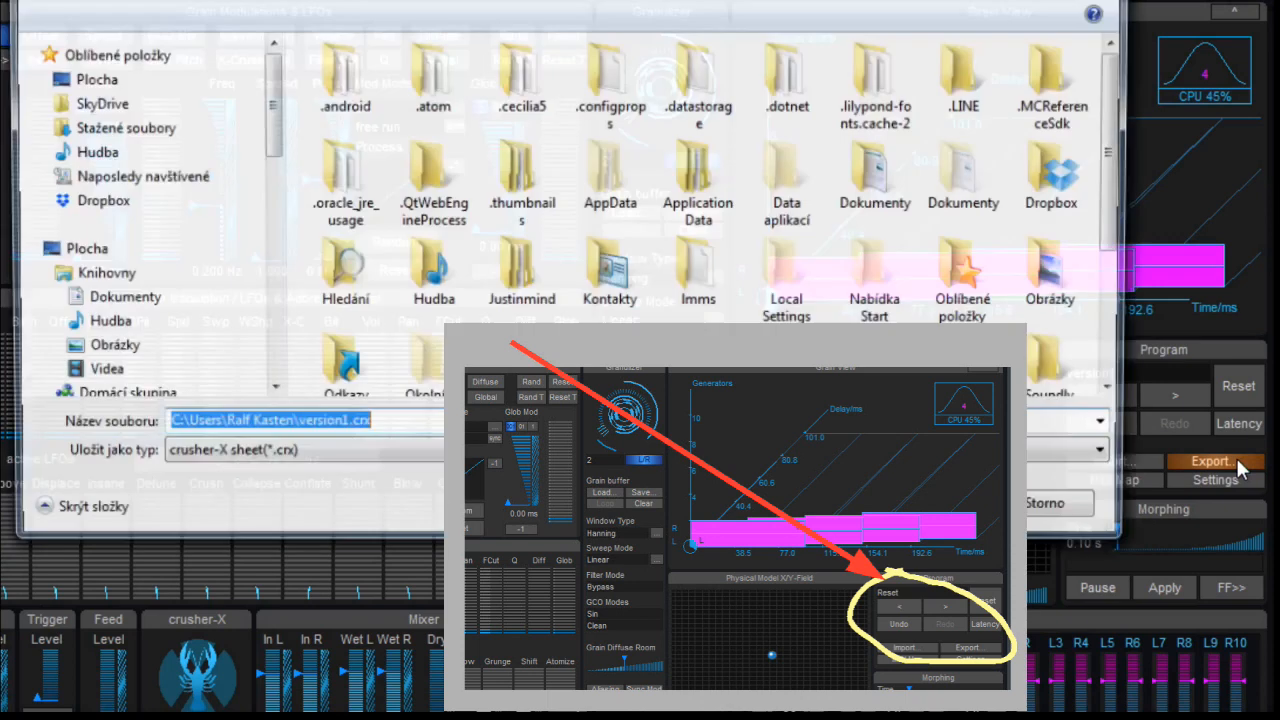
type("version2")
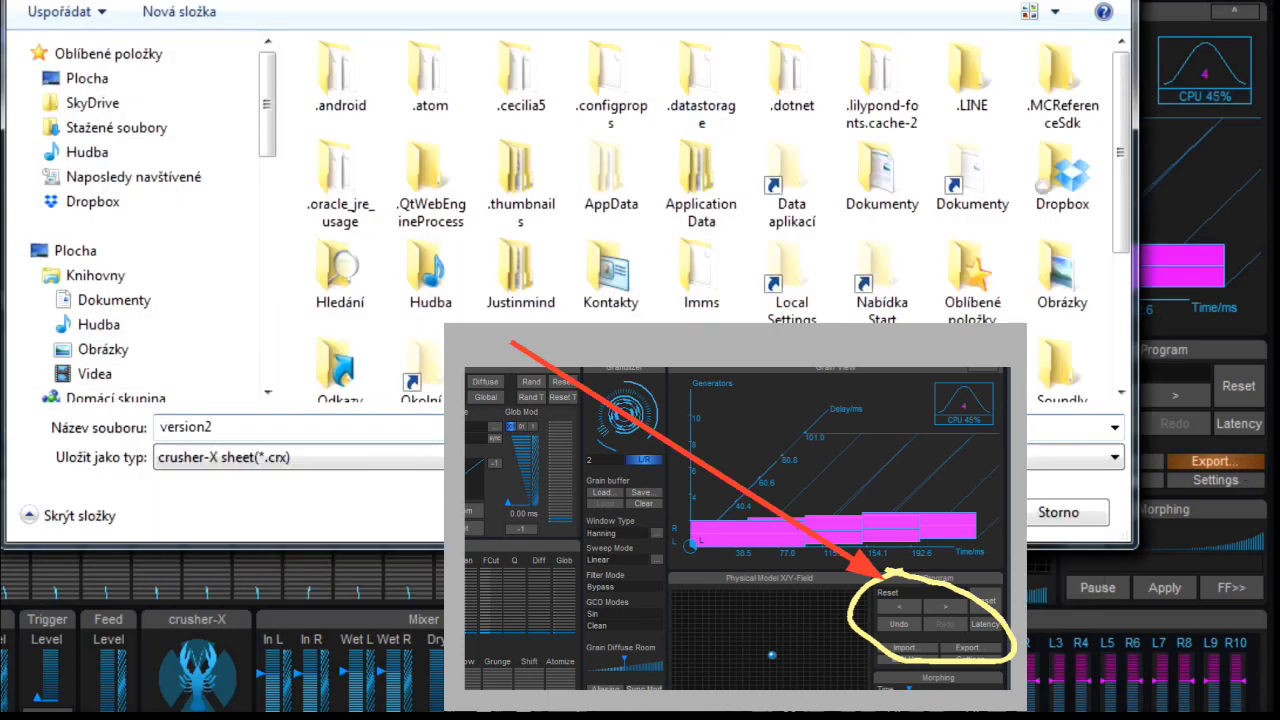
key("Return")
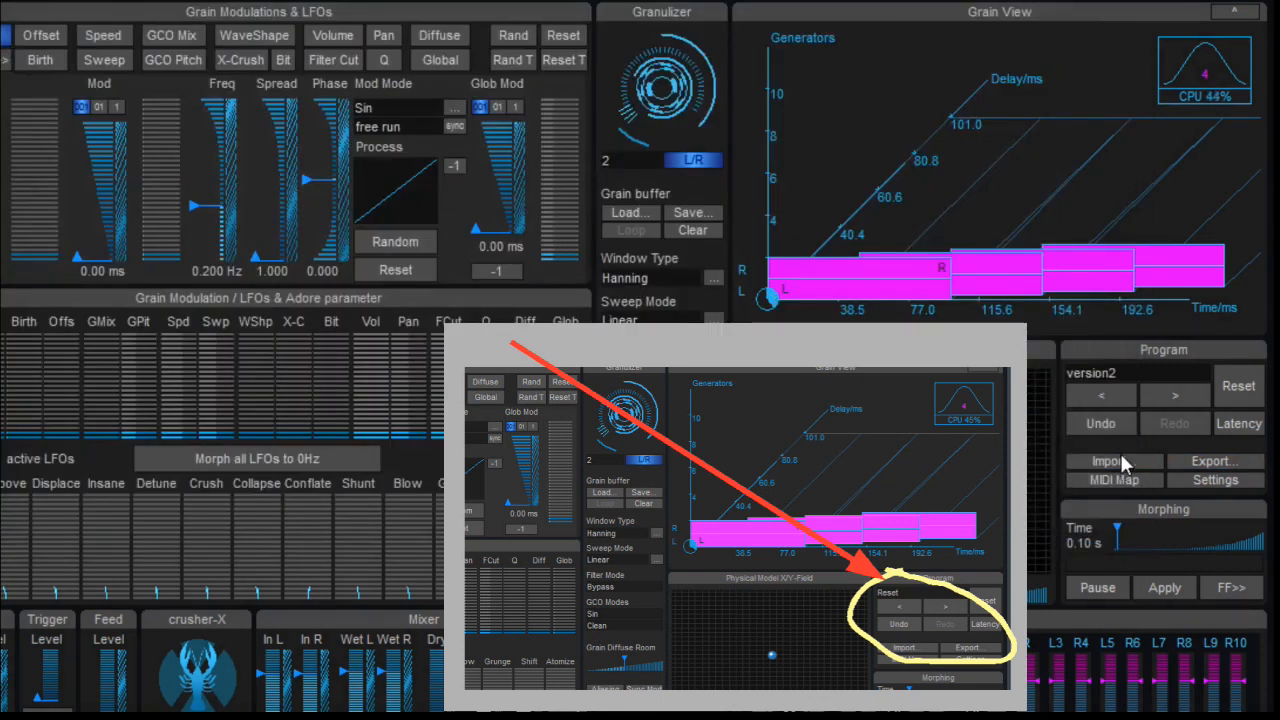
- Export a third copy of the program as a crusher-X sheet named version3
left_click(1215, 462)
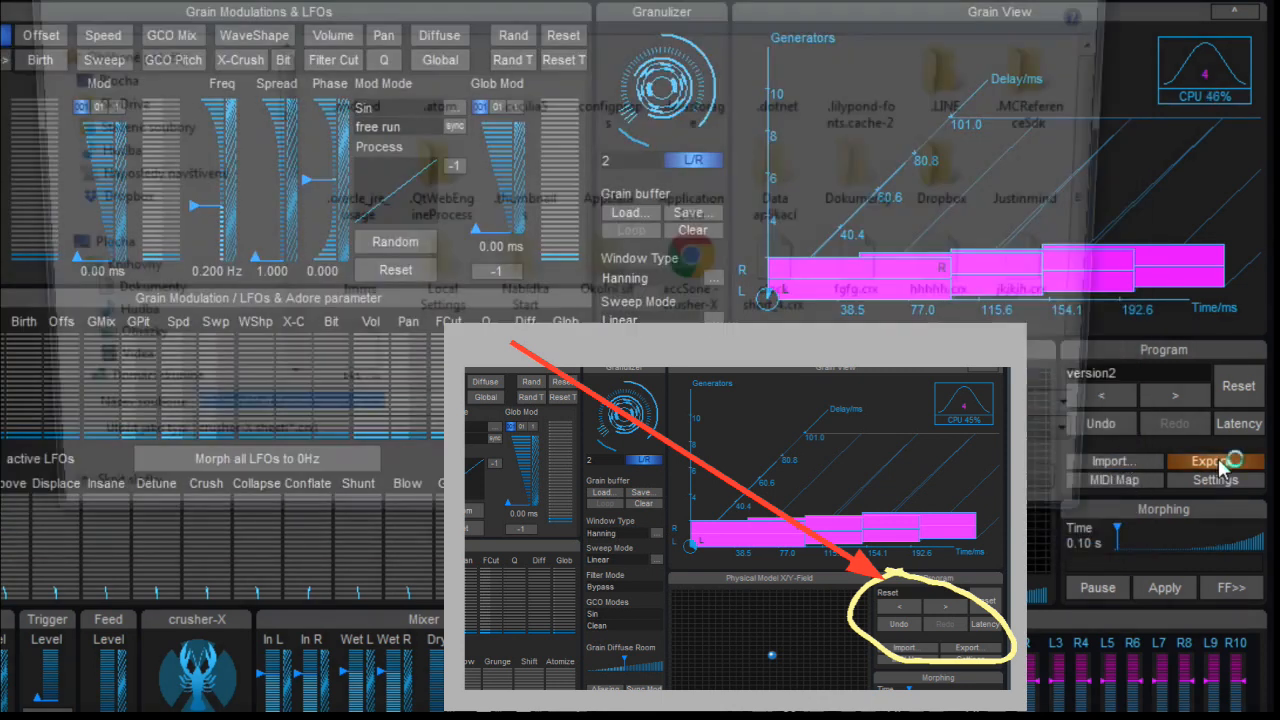
type("version3")
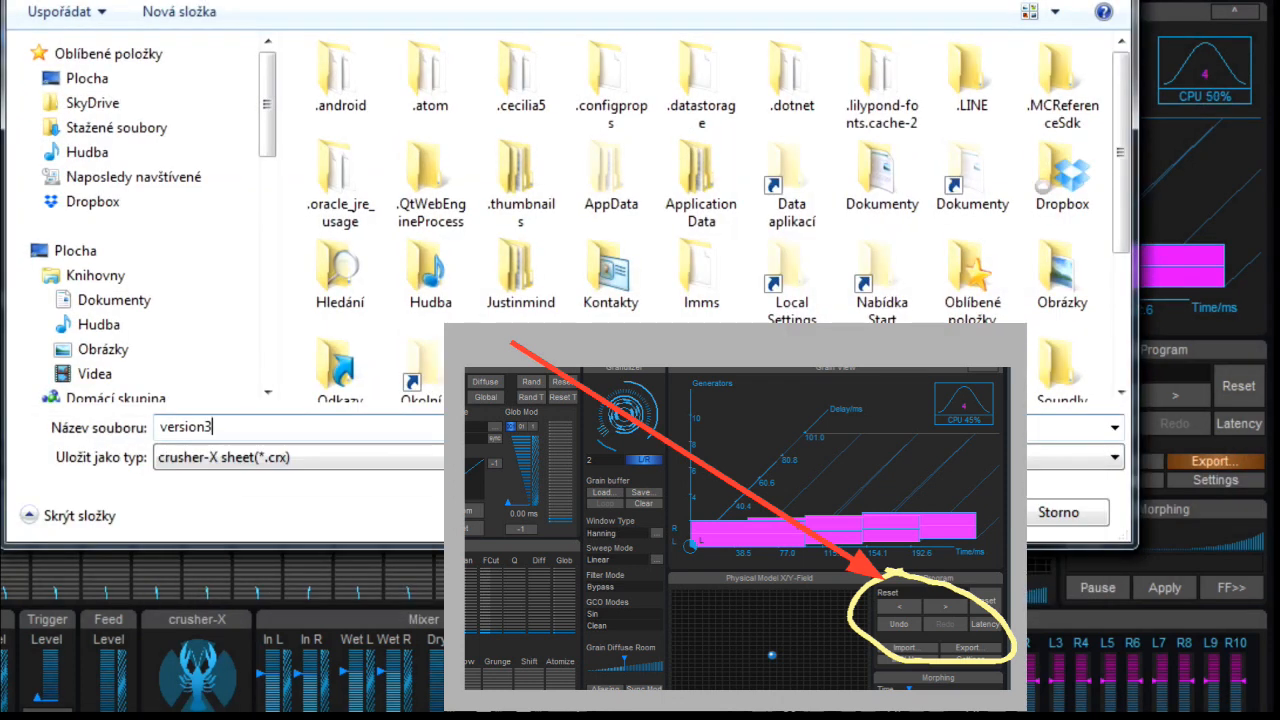
key("Return")
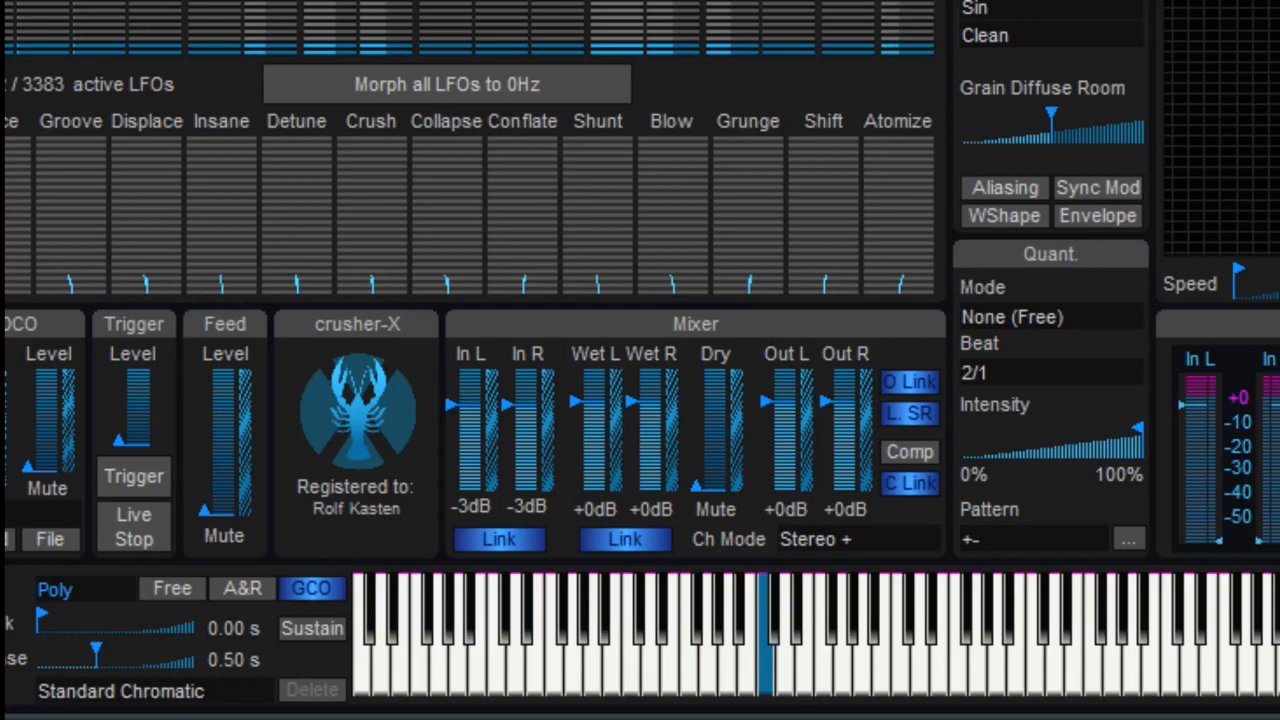
- Audition middle, high and low keys in Poly mode with GCO on and the Free option off
left_click(176, 590)
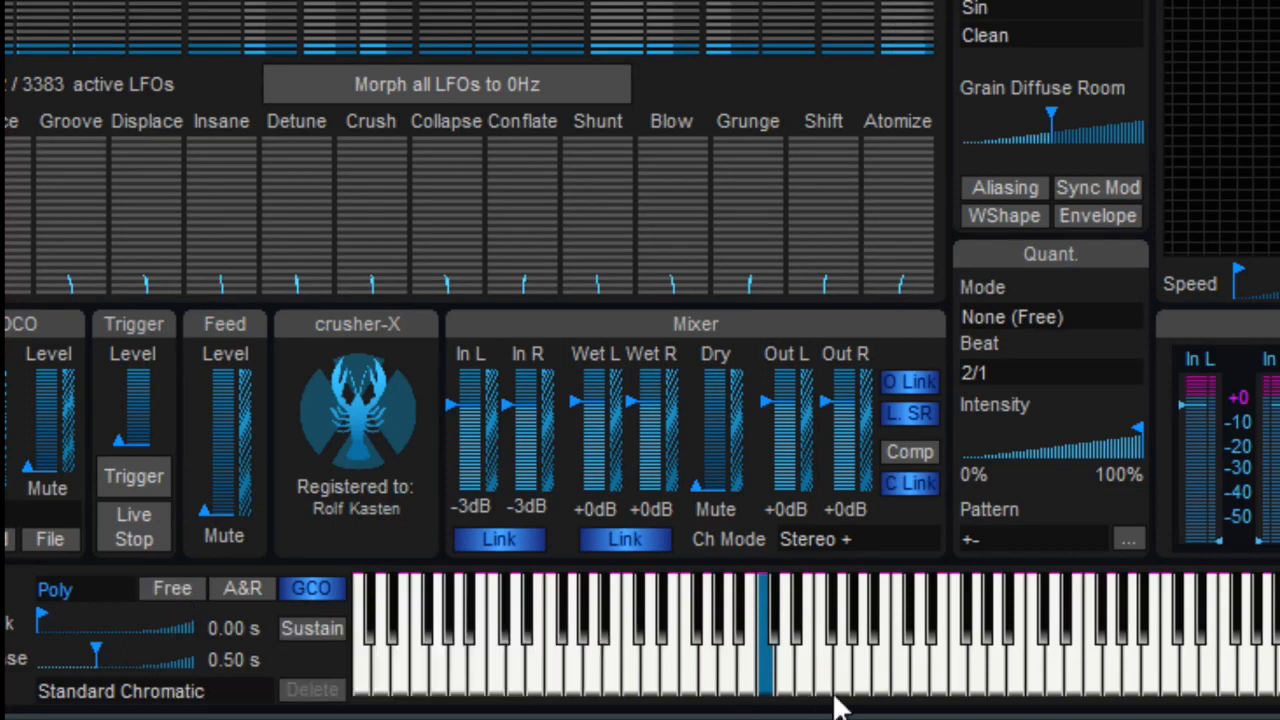
left_click(877, 670)
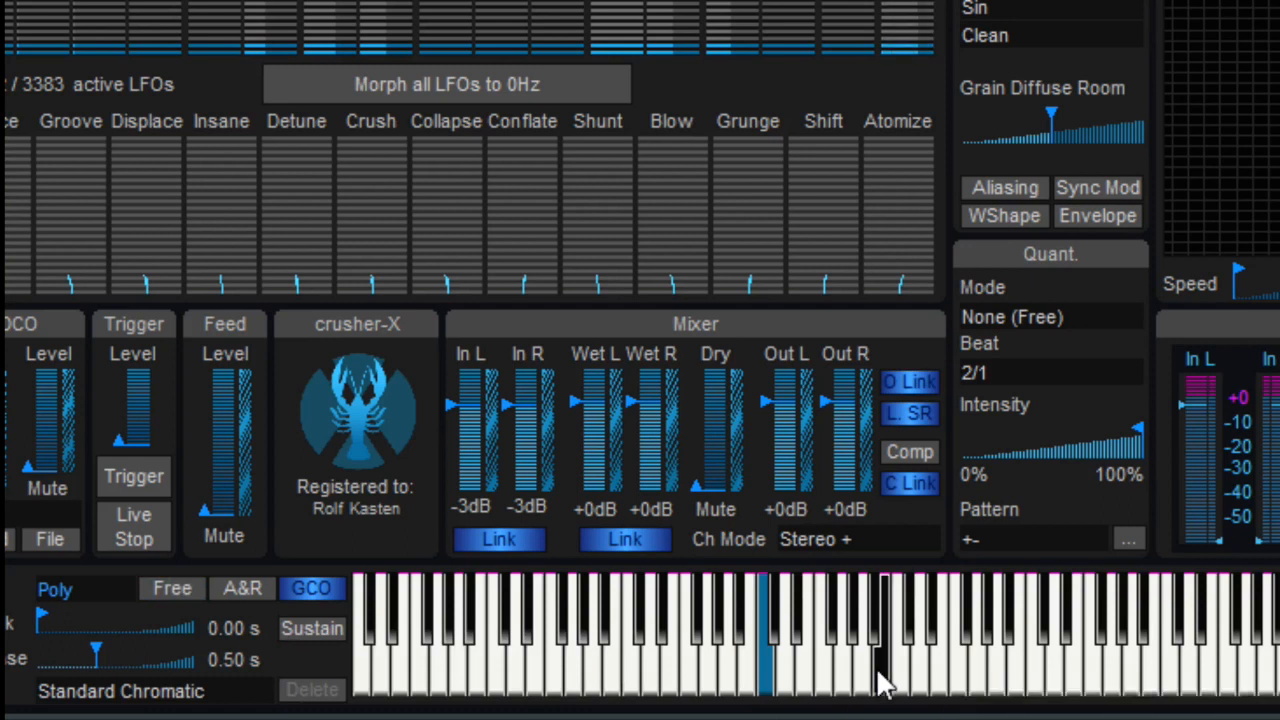
left_click(1151, 678)
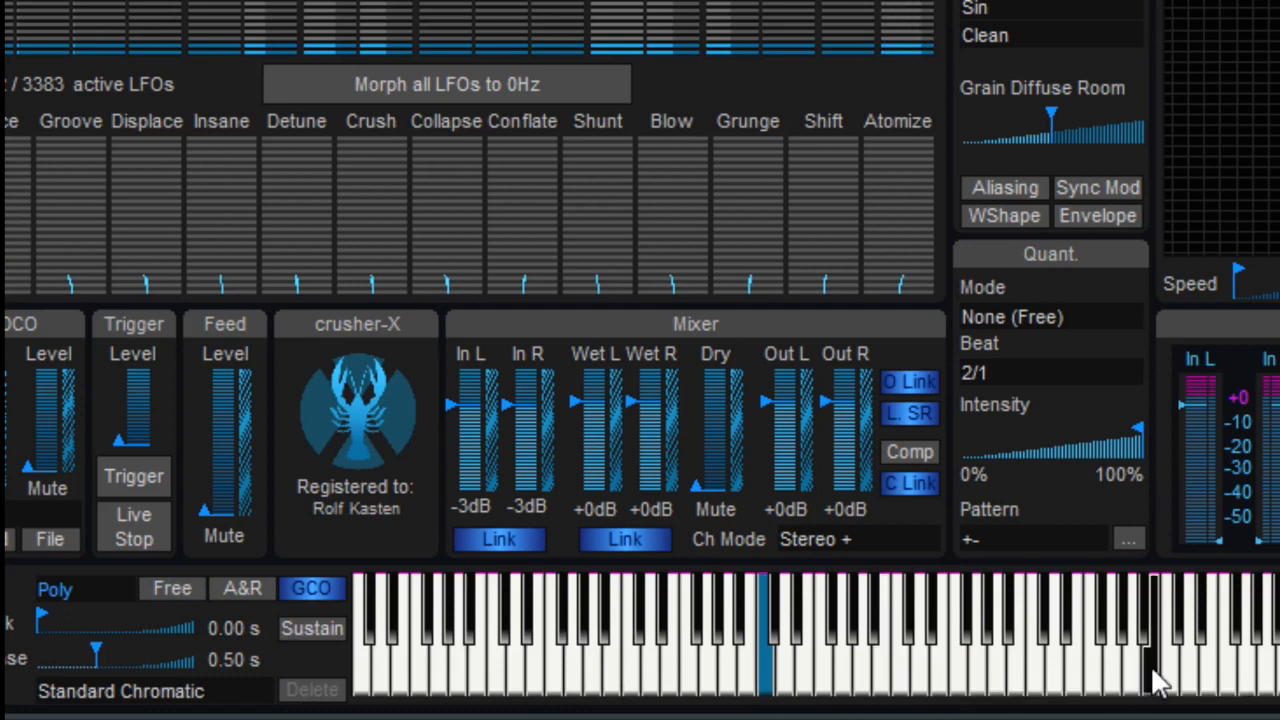
left_click(636, 678)
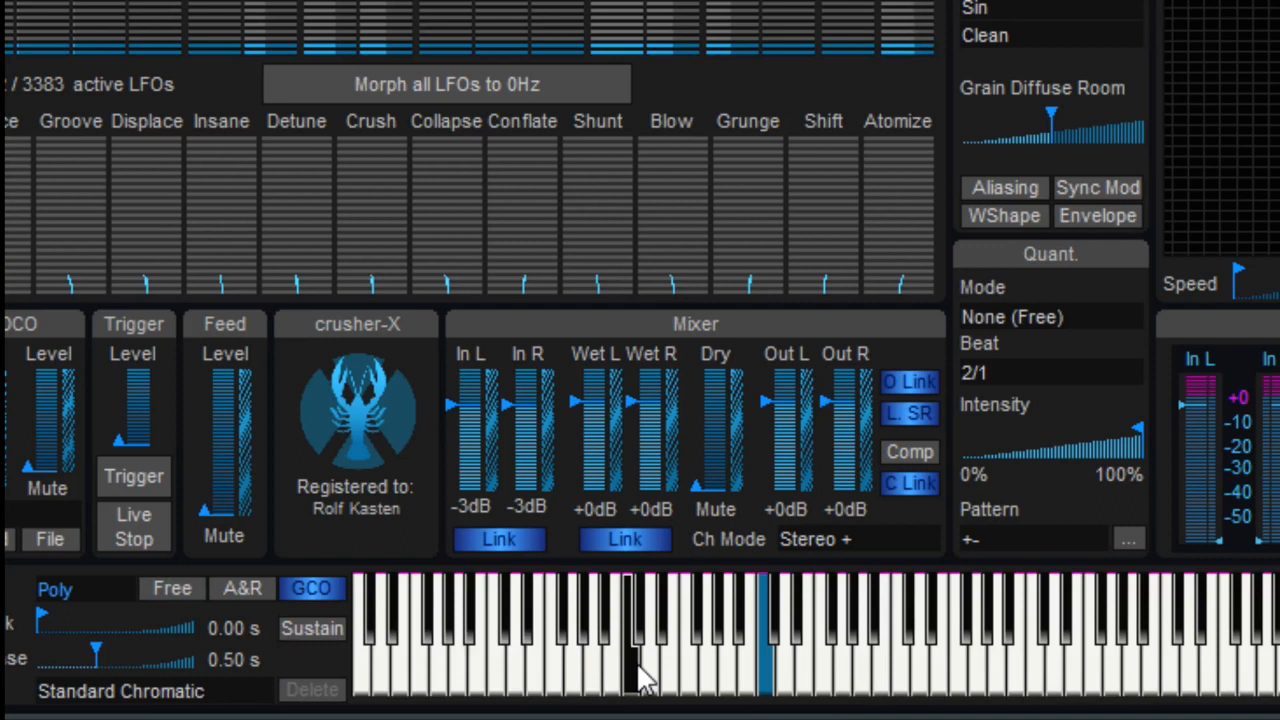
- Turn on the Free option and play middle, low and high keys in Poly mode with GCO on
left_click(170, 588)
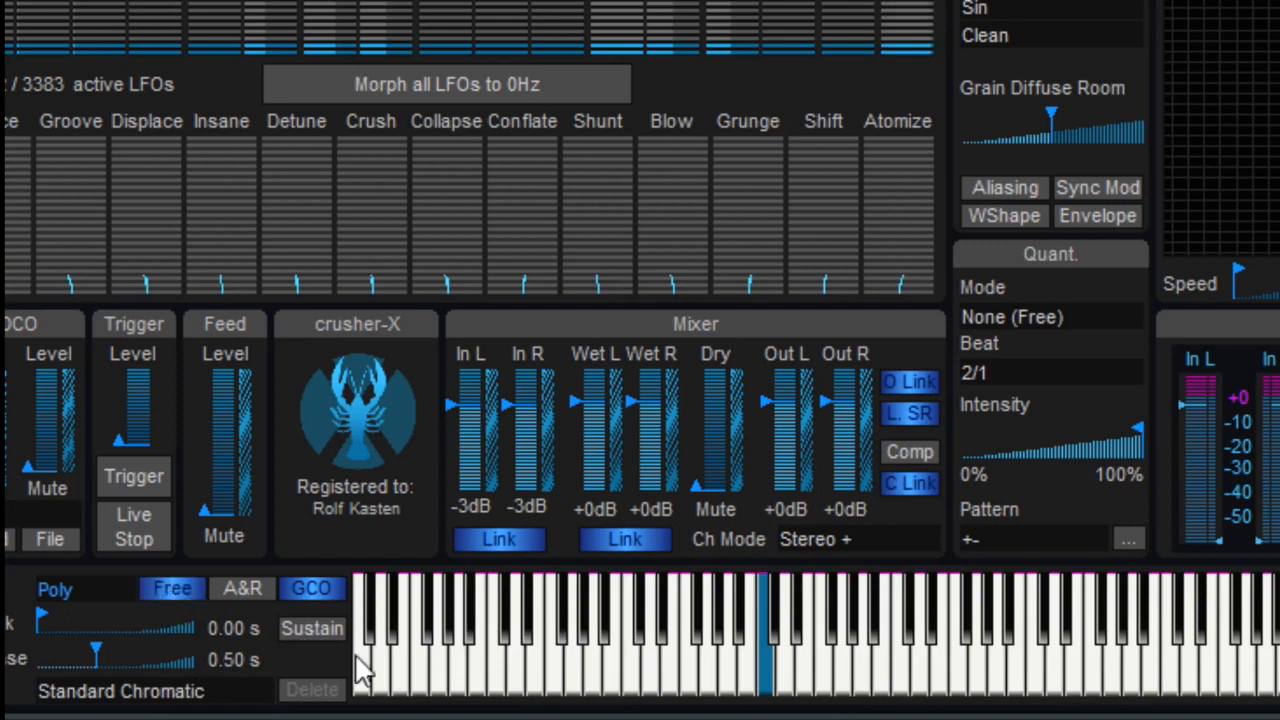
left_click(905, 683)
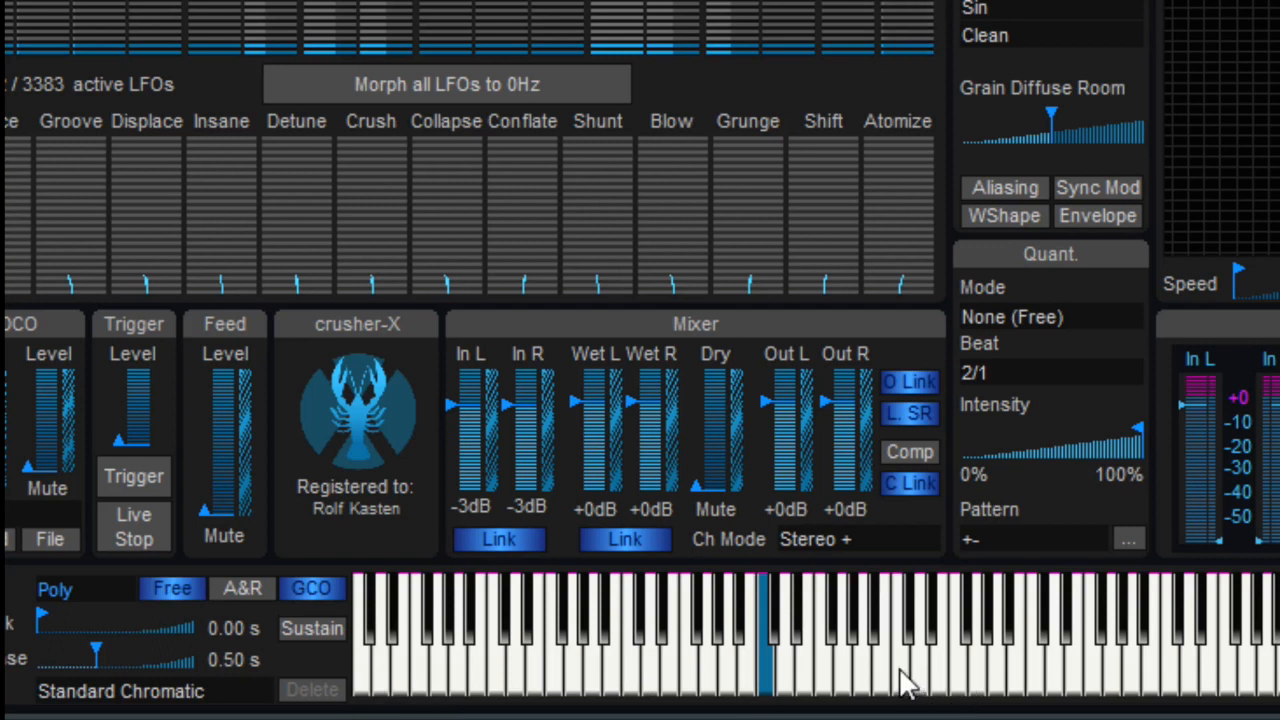
left_click(637, 686)
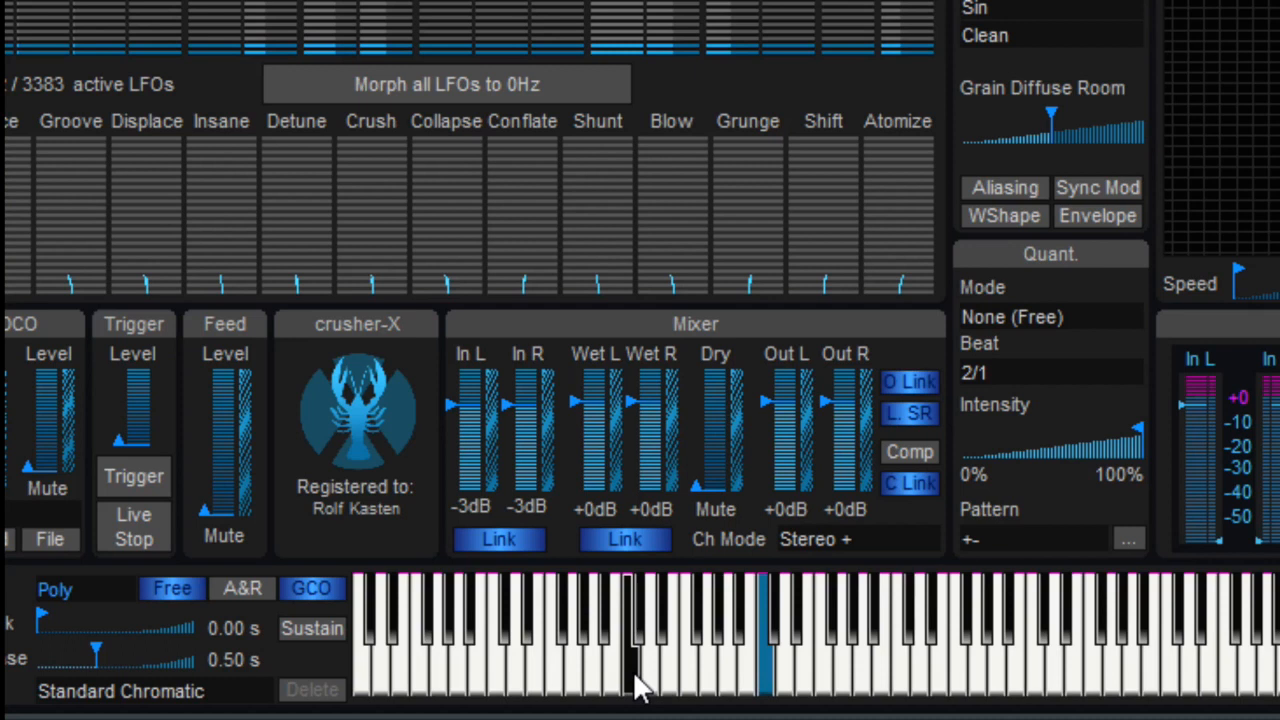
left_click(1072, 680)
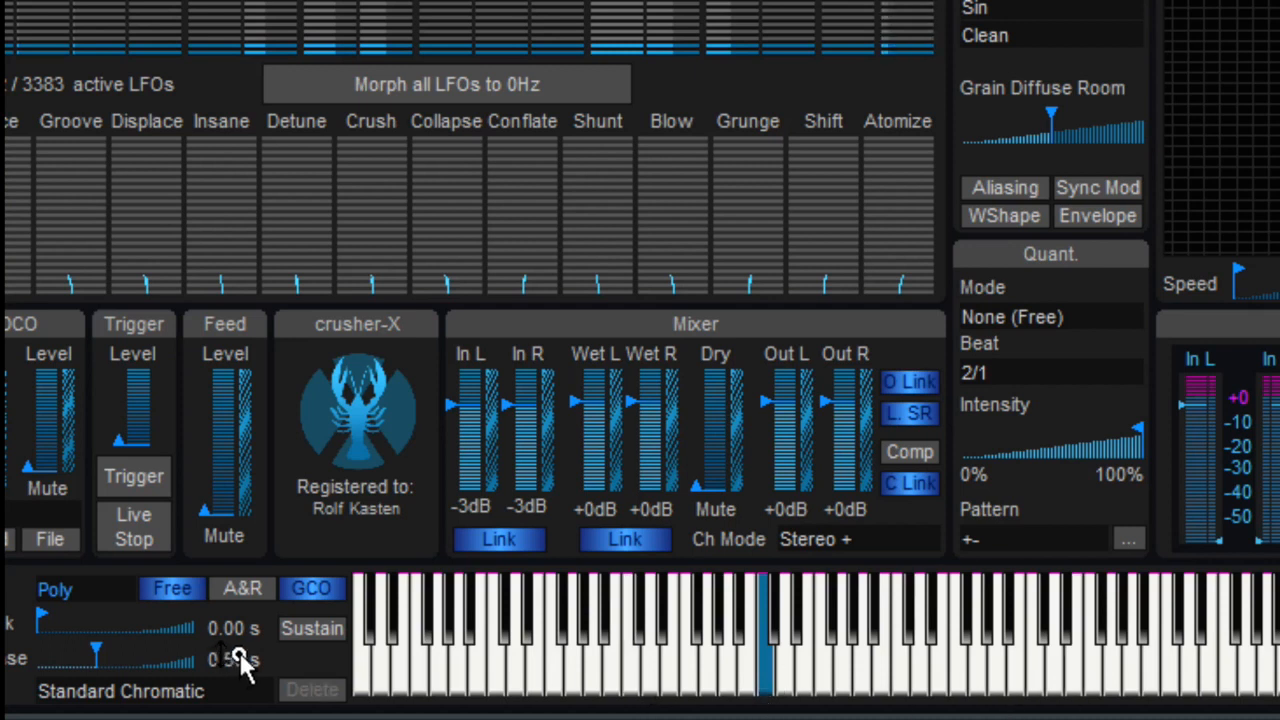
- Compare several keys in Poly mode with the Free option off, and turn Free back on
left_click(903, 678)
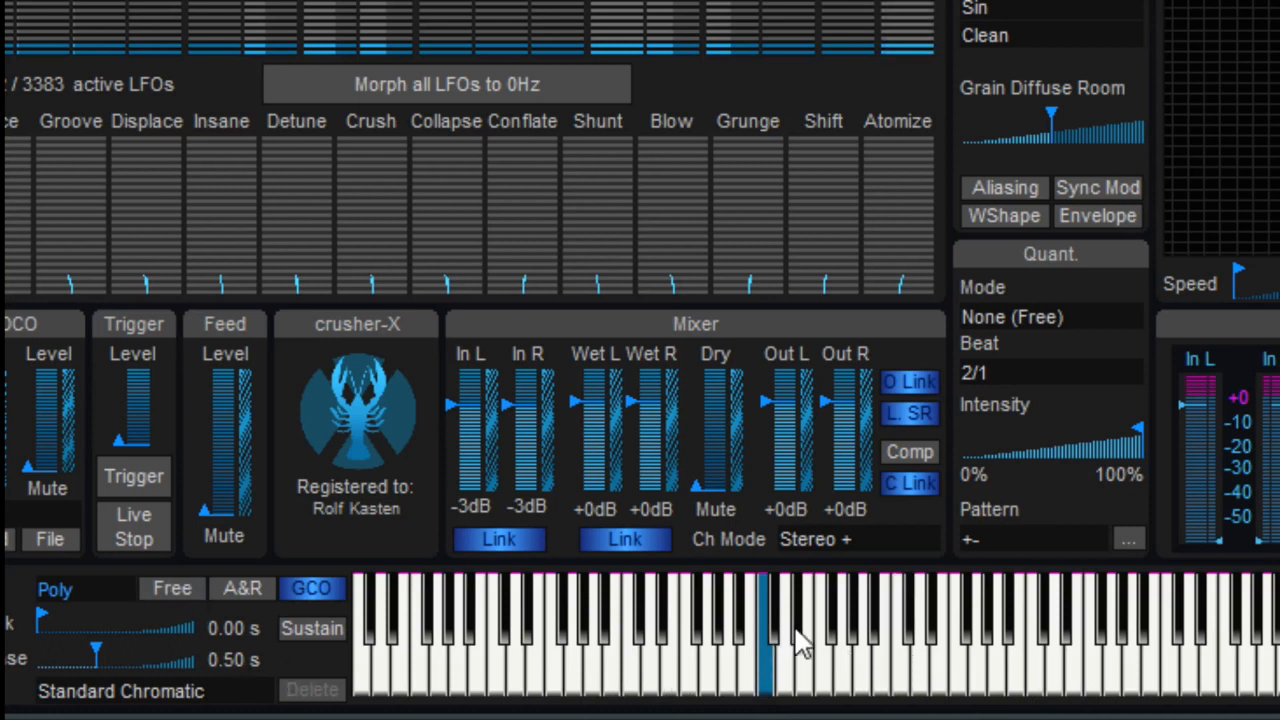
left_click(772, 686)
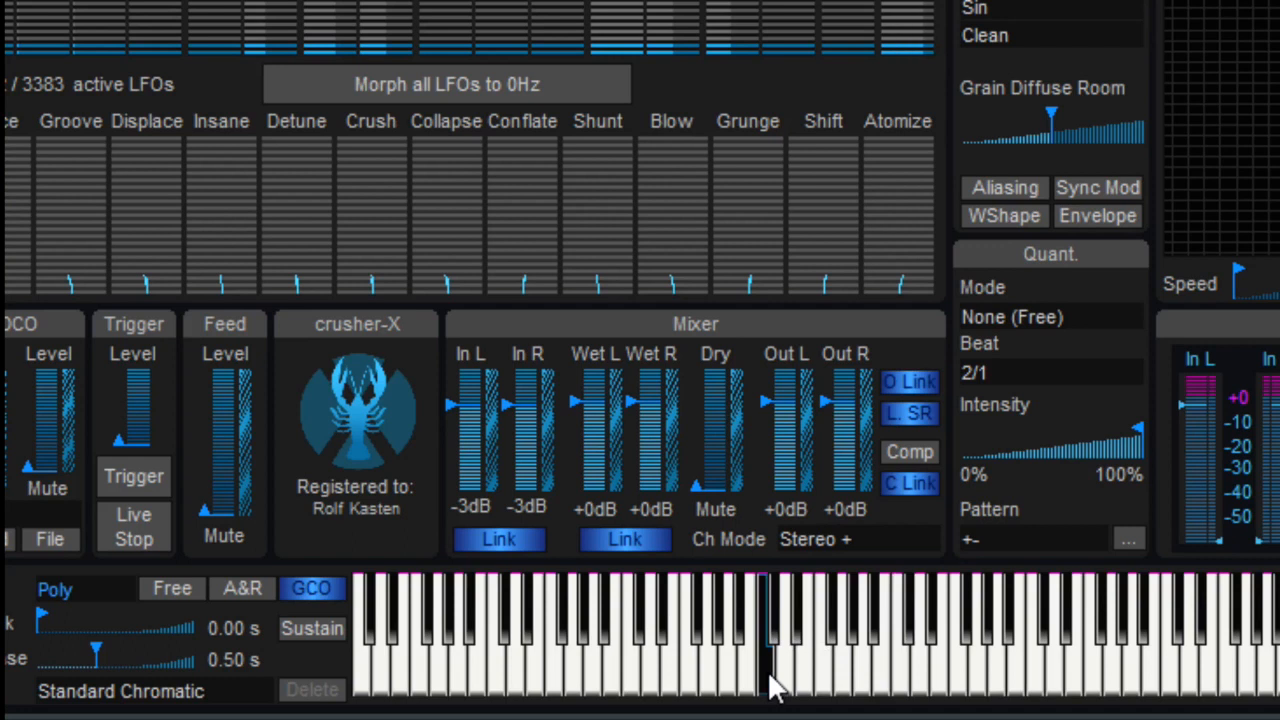
left_click(1035, 678)
left_click(175, 590)
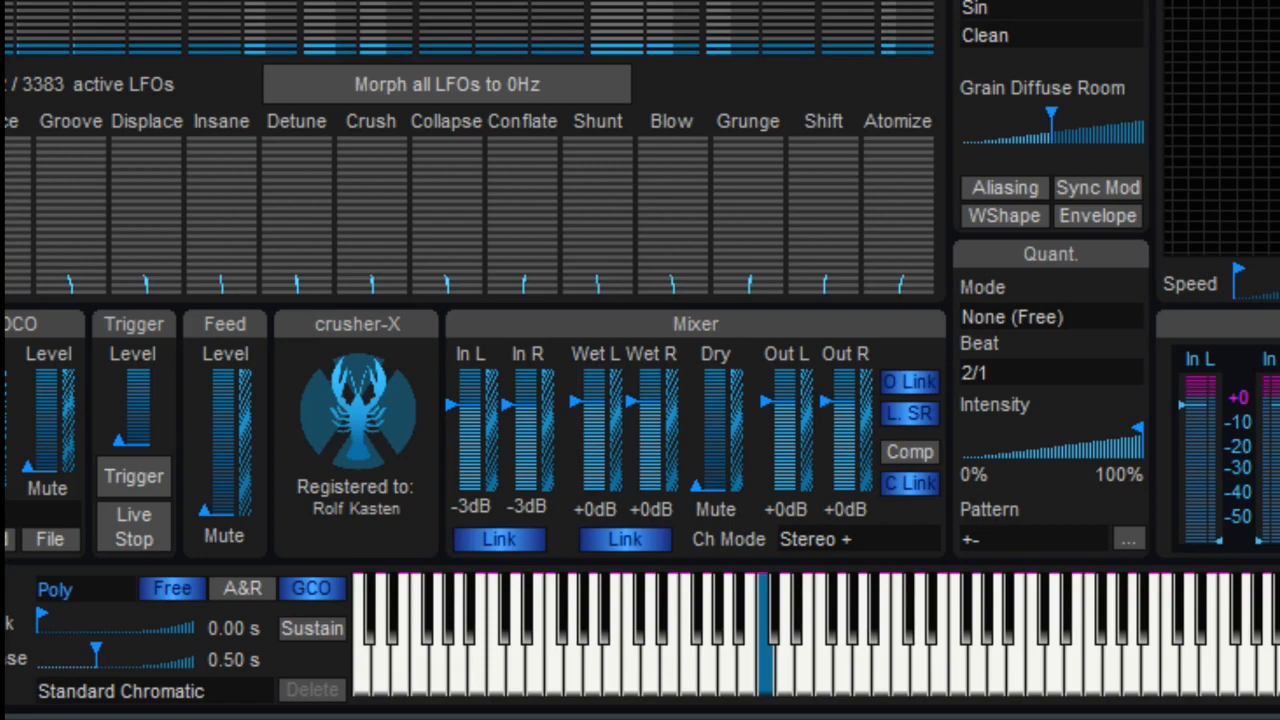